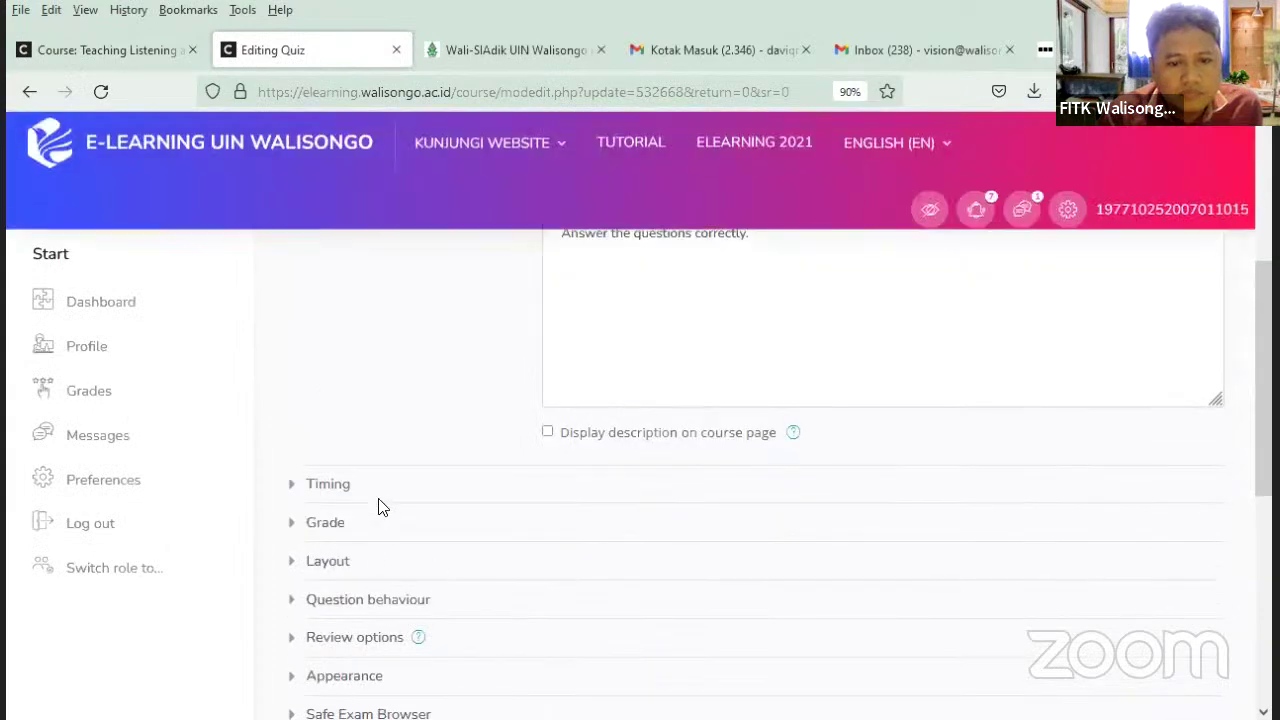
# - Review the quiz's opening, closing, time limit and expiry settings under Timing, and return to the Discourse Analysis course page without saving
pyautogui.click(346, 489)
pyautogui.scroll(-1, 812, 563)
pyautogui.scroll(-1, 812, 563)
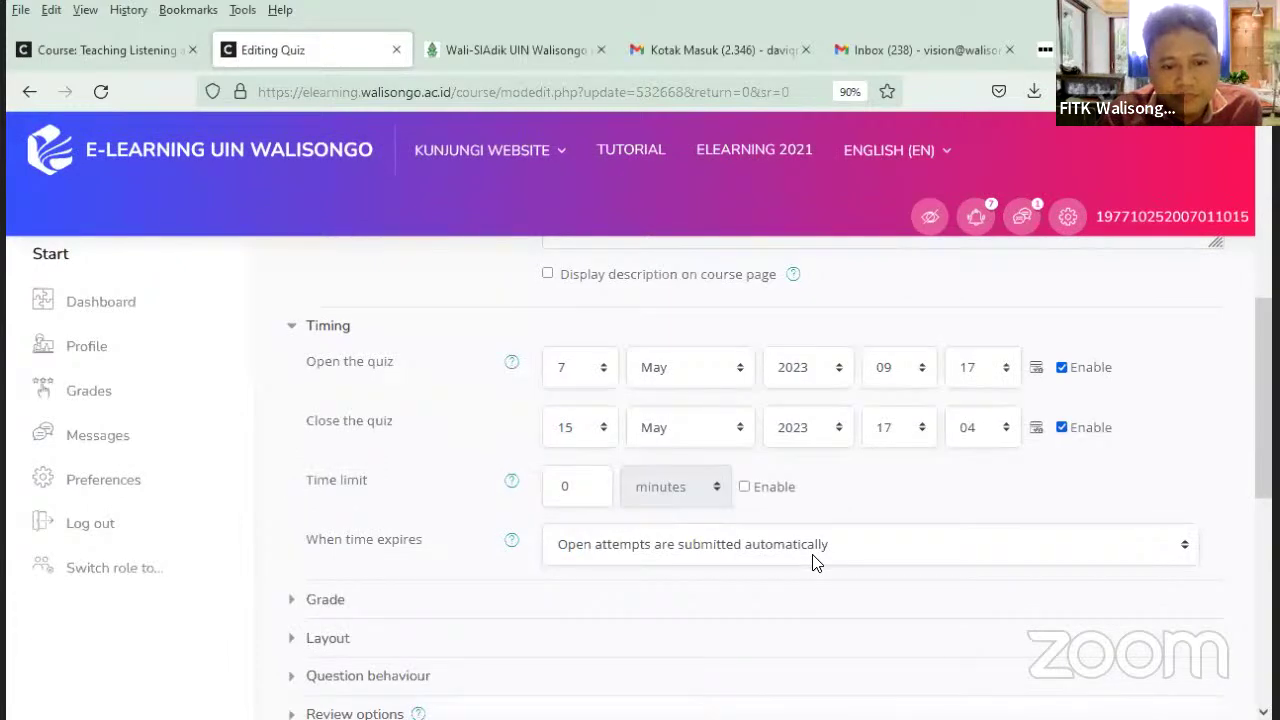
pyautogui.scroll(-2, 812, 563)
pyautogui.scroll(2, 811, 560)
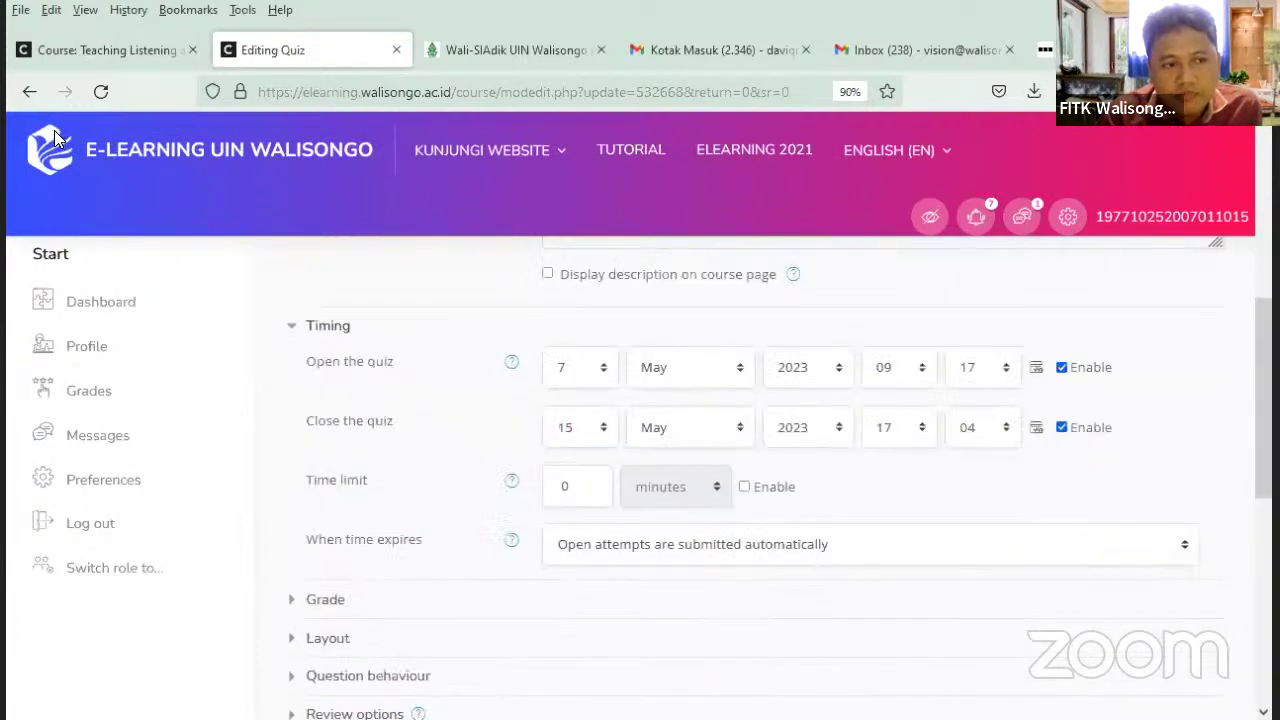
pyautogui.scroll(7, 544, 583)
pyautogui.hotkey('alt', 'Left')
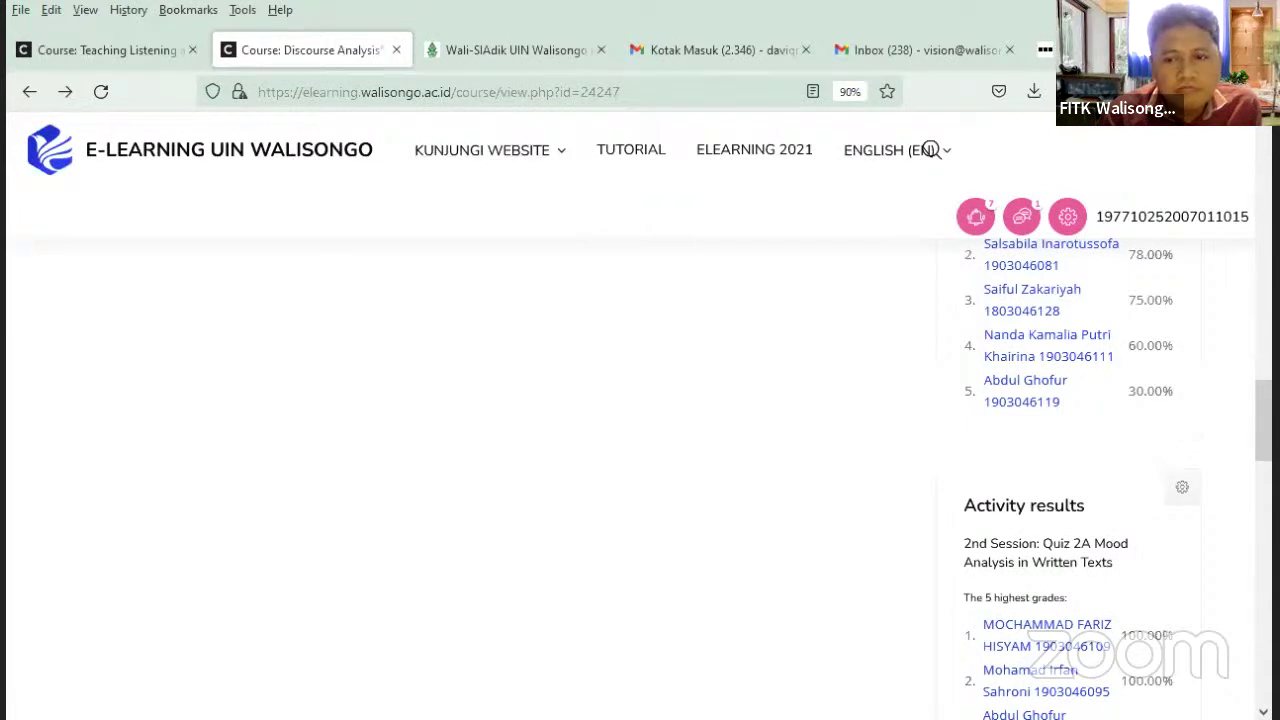
# - Expand the 10th Session: Cohesion in English topic and open its Quiz 10 Cohesion in English to check it
pyautogui.moveTo(1263, 420); pyautogui.dragTo(1263, 302)
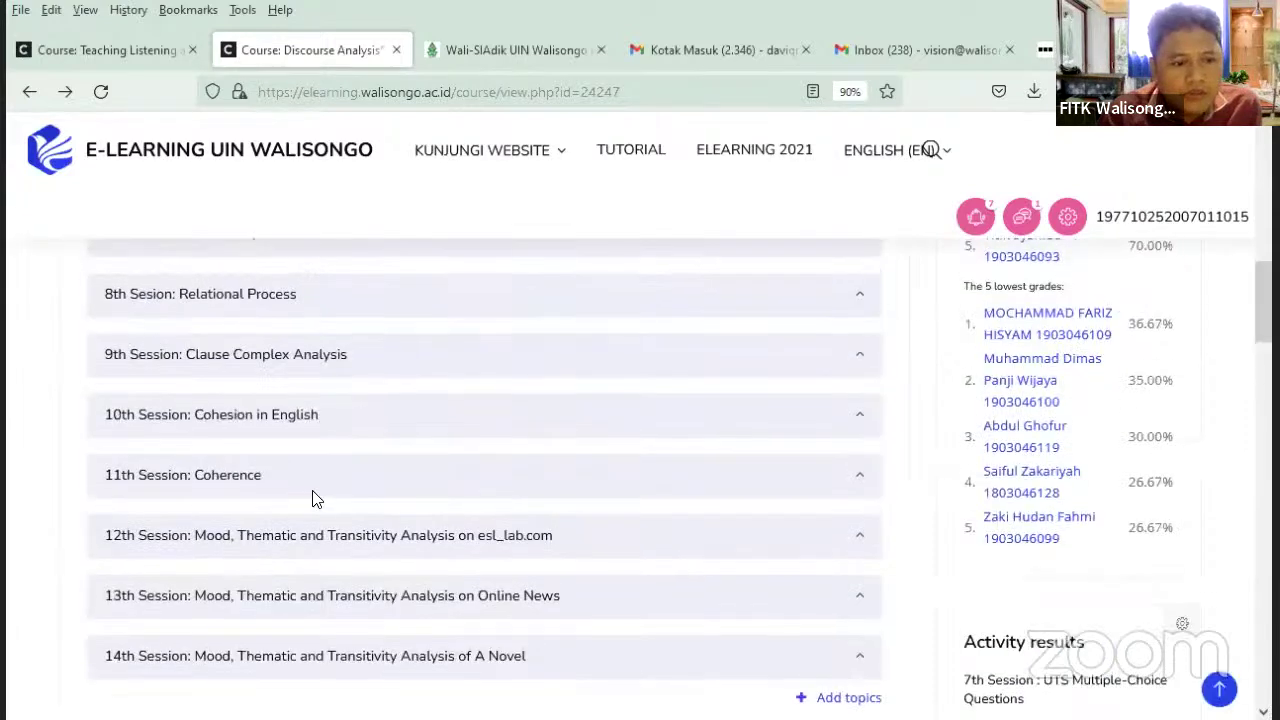
pyautogui.click(228, 414)
pyautogui.scroll(-3, 503, 614)
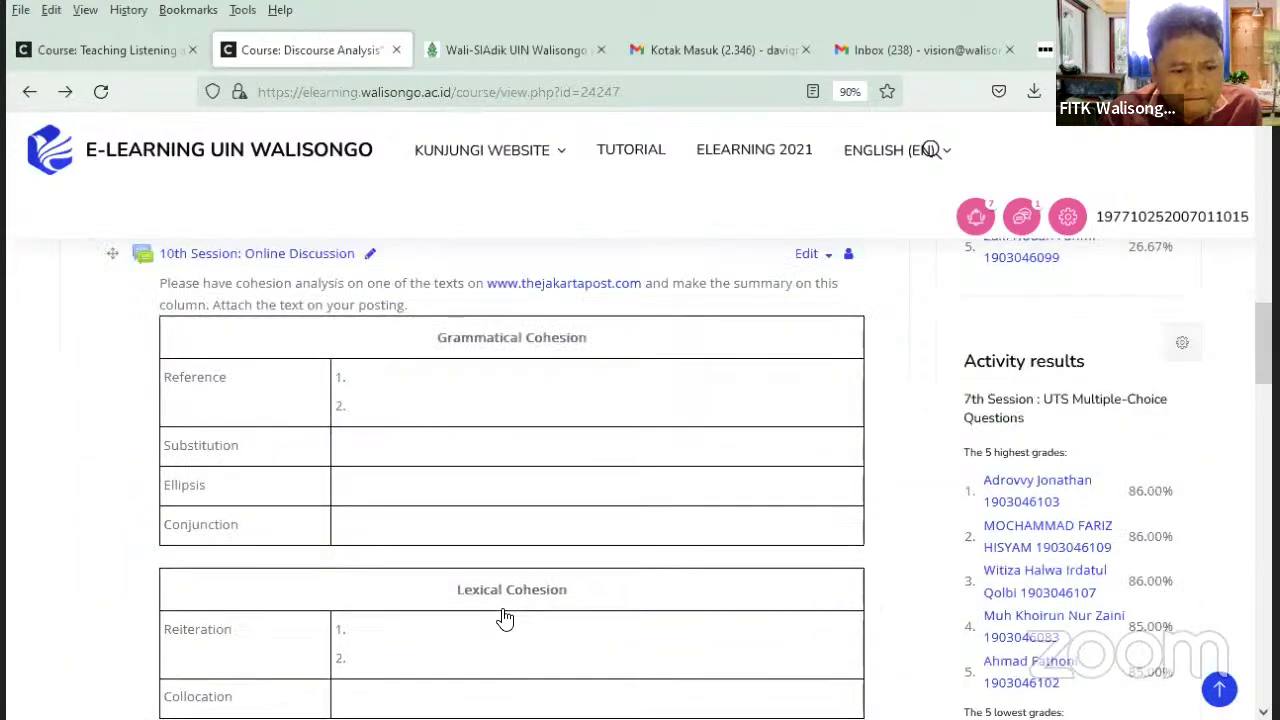
pyautogui.scroll(-4, 505, 620)
pyautogui.click(291, 435)
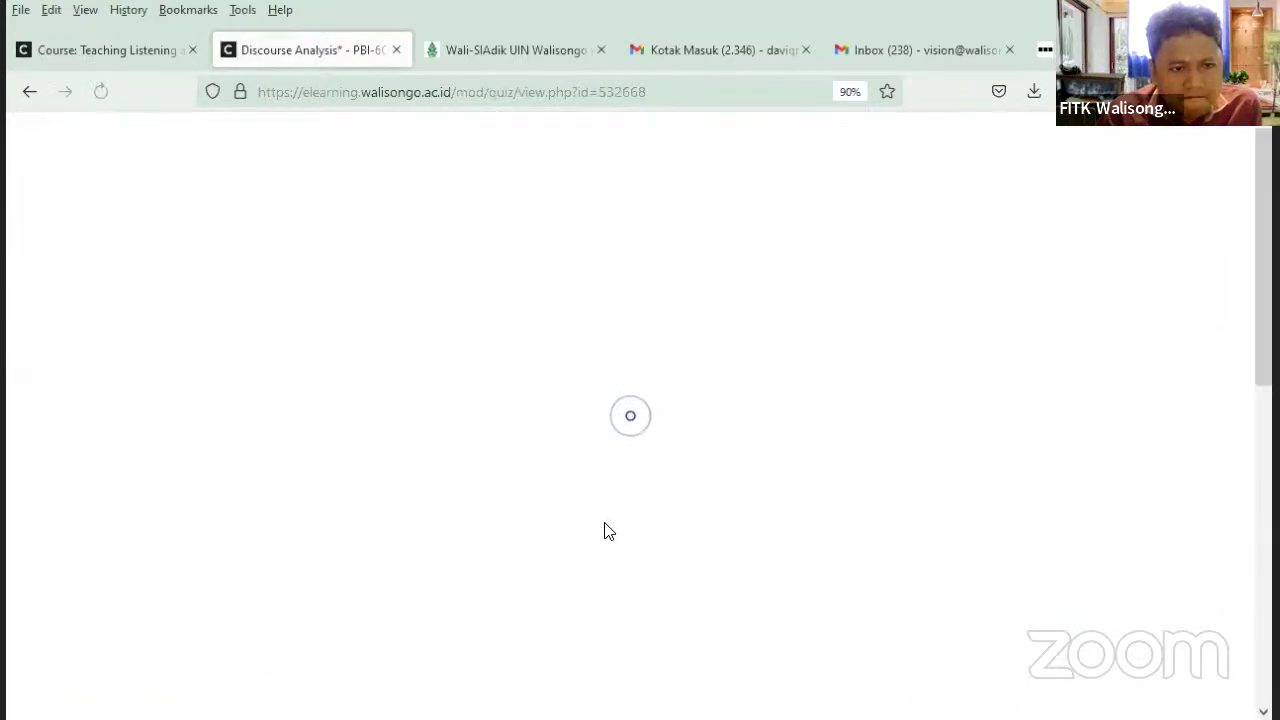
pyautogui.scroll(-3, 600, 460)
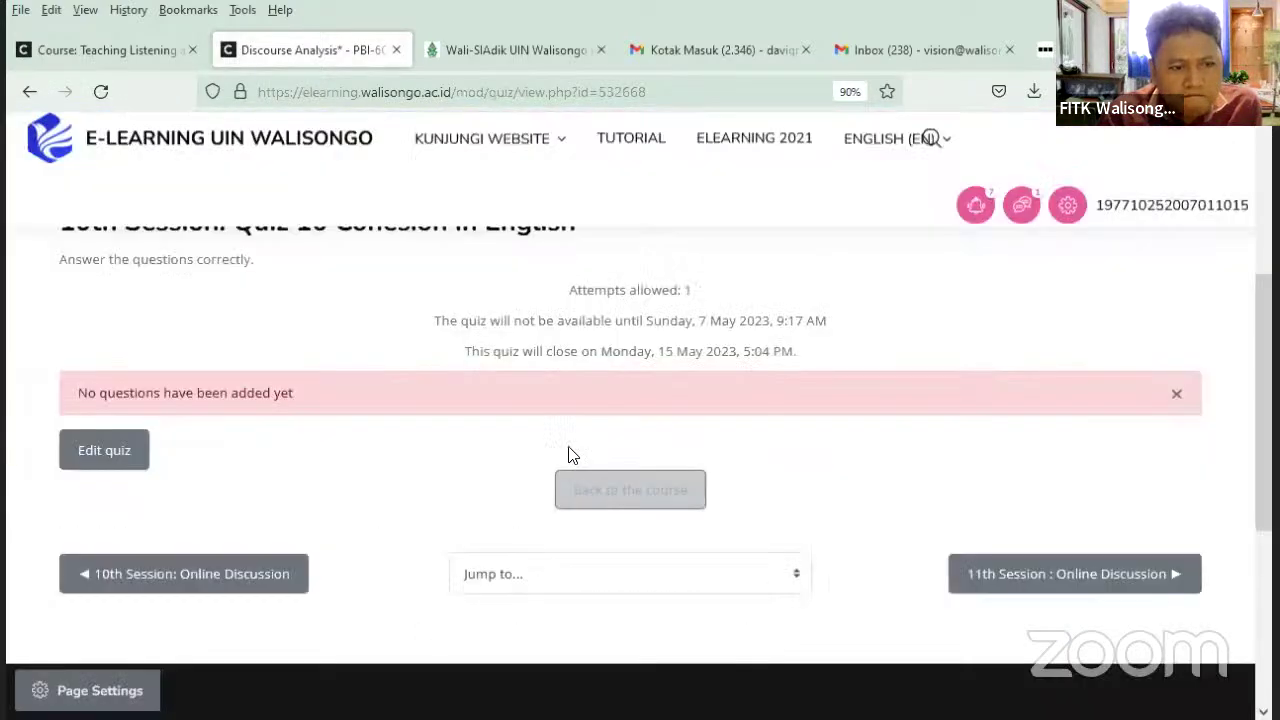
# - Return to the course page and delete the activity "10th Session: Quiz 10 Cohesion in English"
pyautogui.click(29, 93)
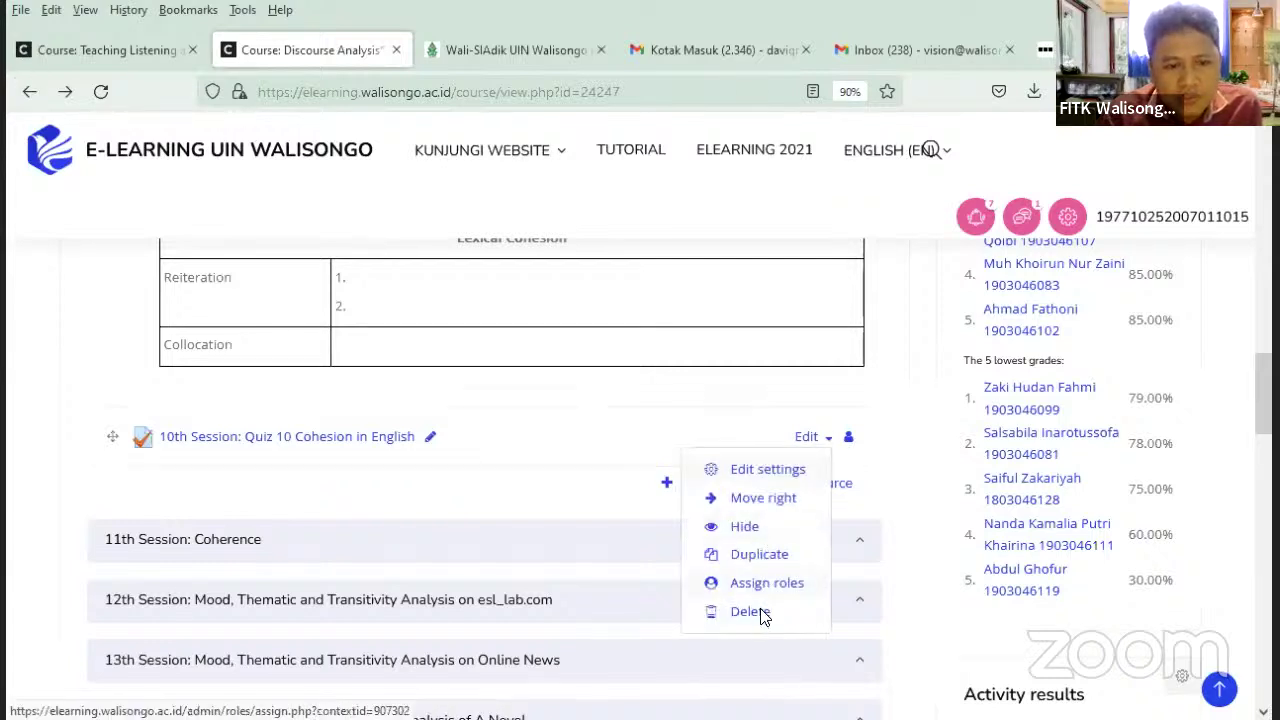
pyautogui.click(763, 615)
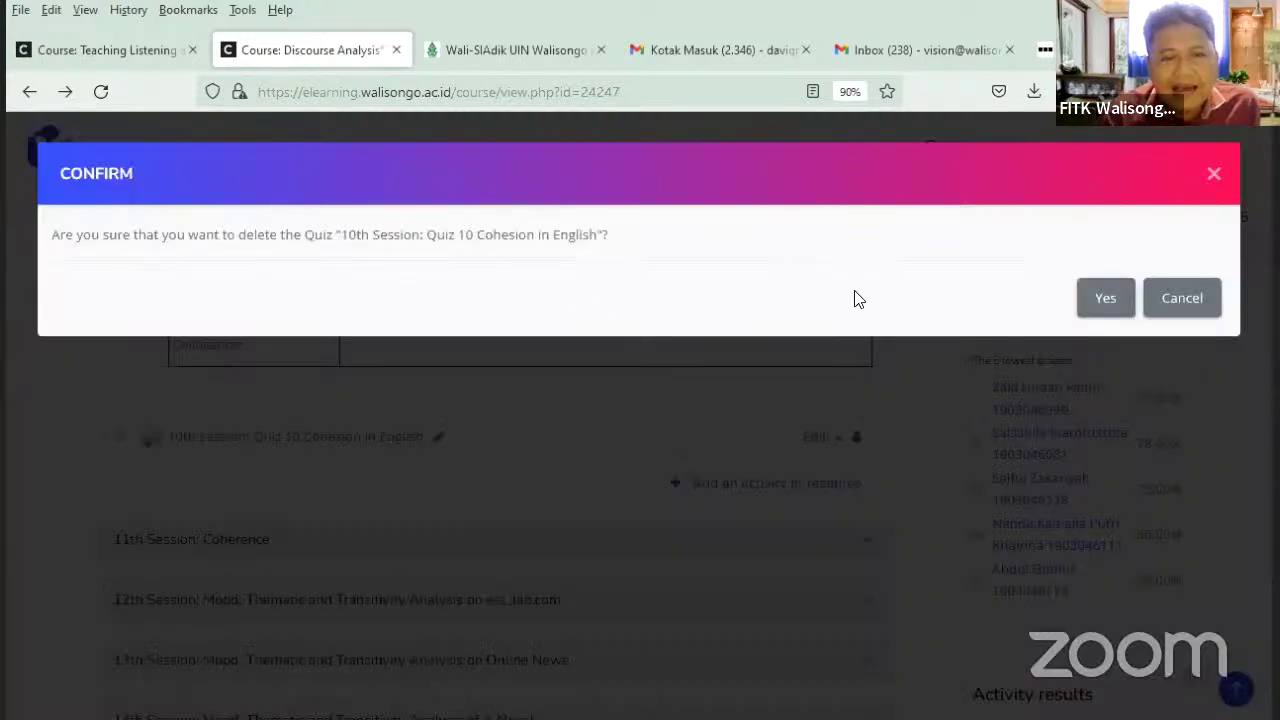
pyautogui.press('Return')
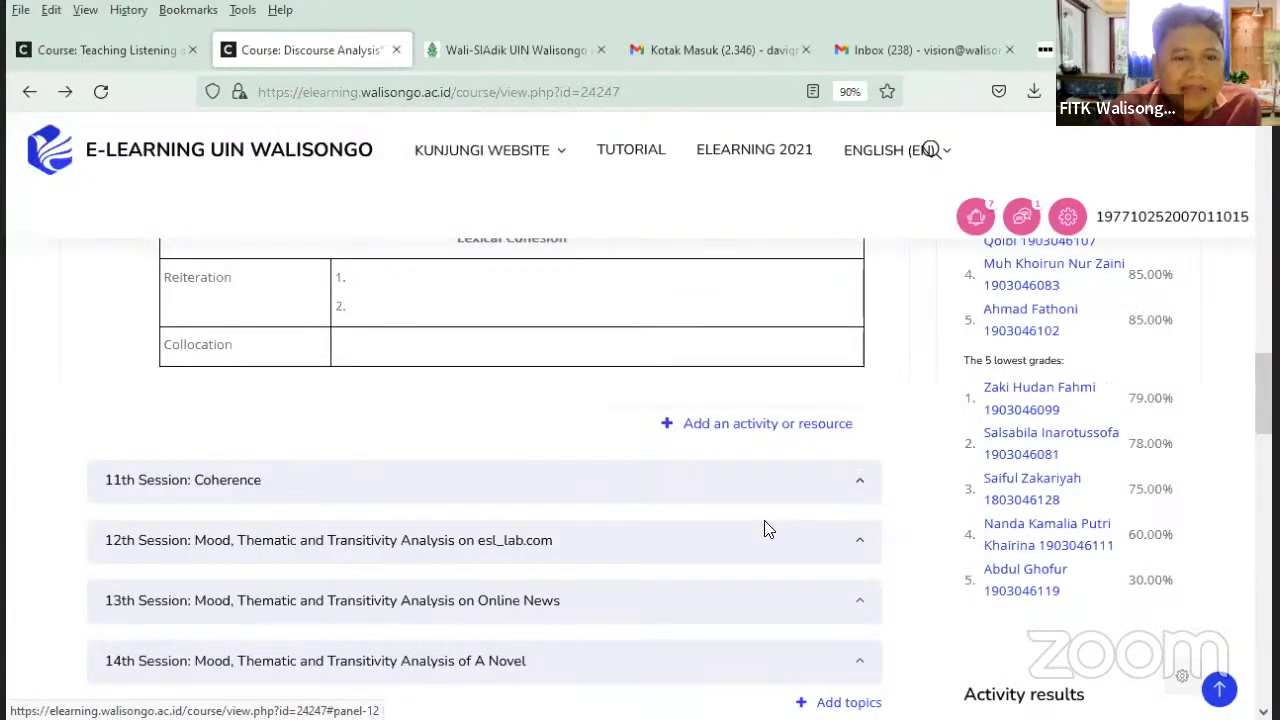
# - Review the 10th Session Online Discussion instructions and its grammatical and lexical cohesion tables
pyautogui.scroll(4, 765, 528)
pyautogui.scroll(1, 503, 408)
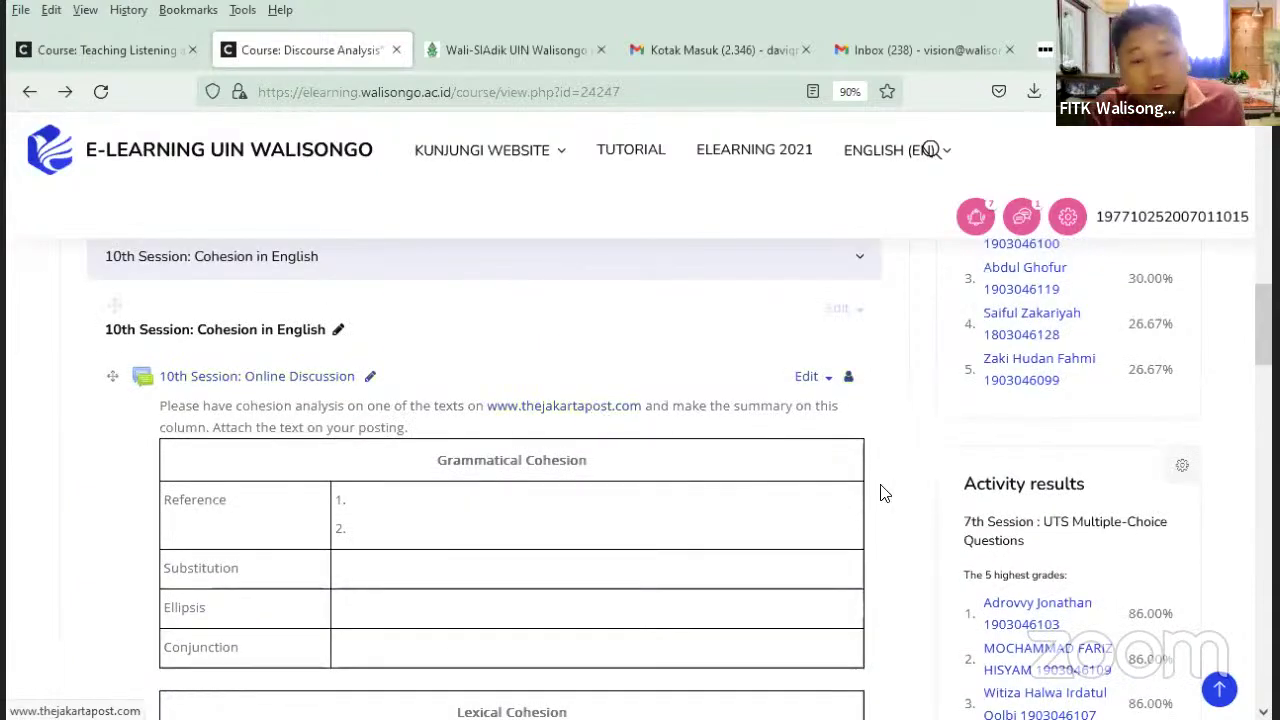
pyautogui.scroll(-3, 880, 493)
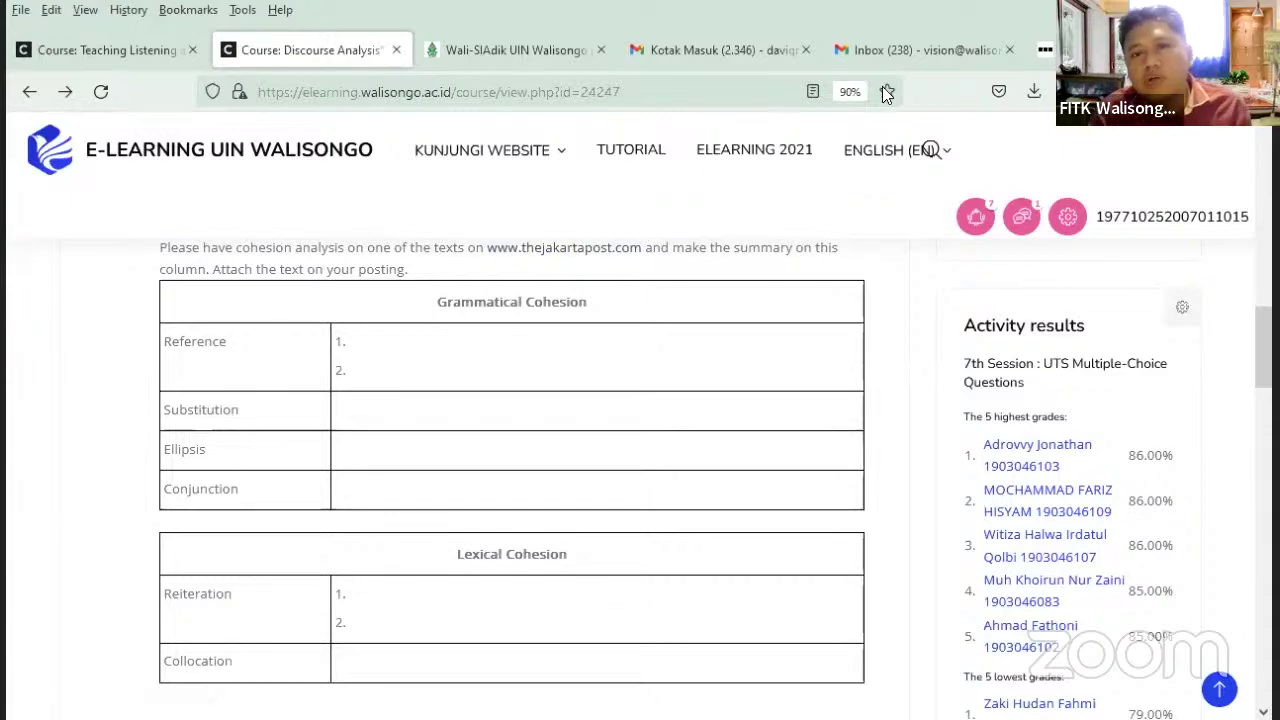
pyautogui.scroll(3, 580, 206)
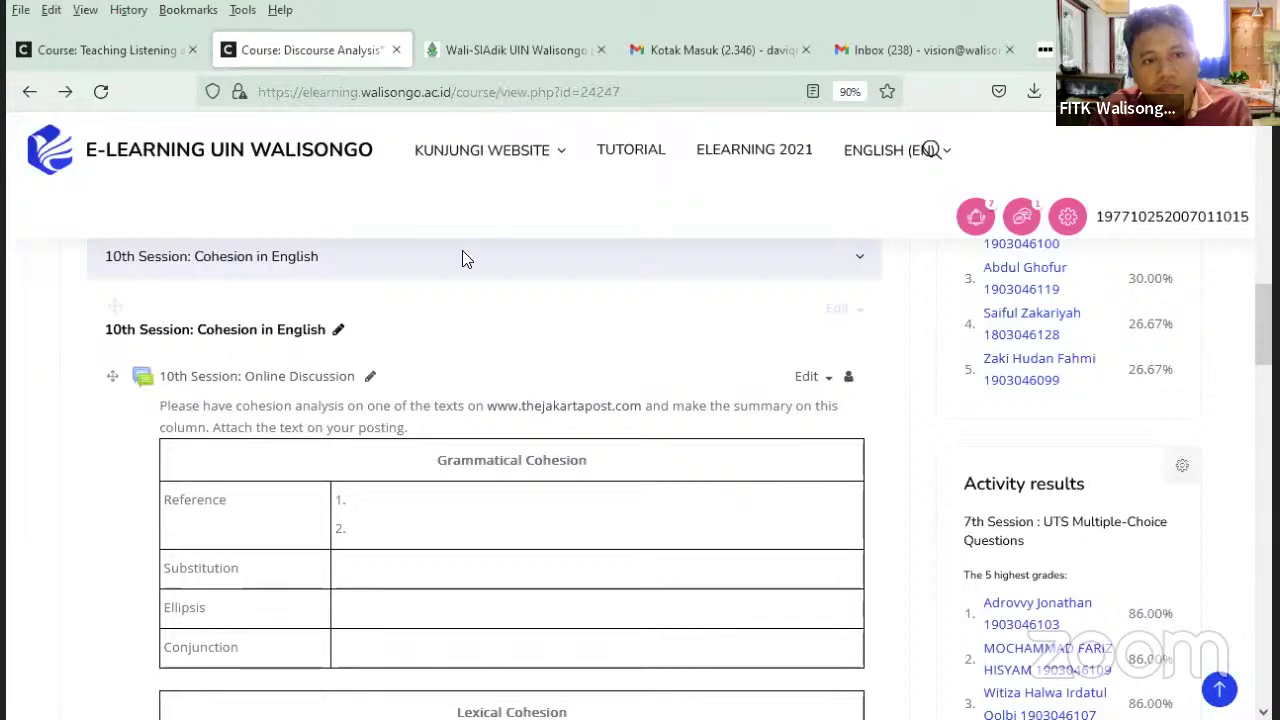
# - Switch to the Wali-SIAdik site and open the Jurnal Kuliah course list
pyautogui.hotkey('ctrl', 'Tab')
pyautogui.scroll(5, 826, 574)
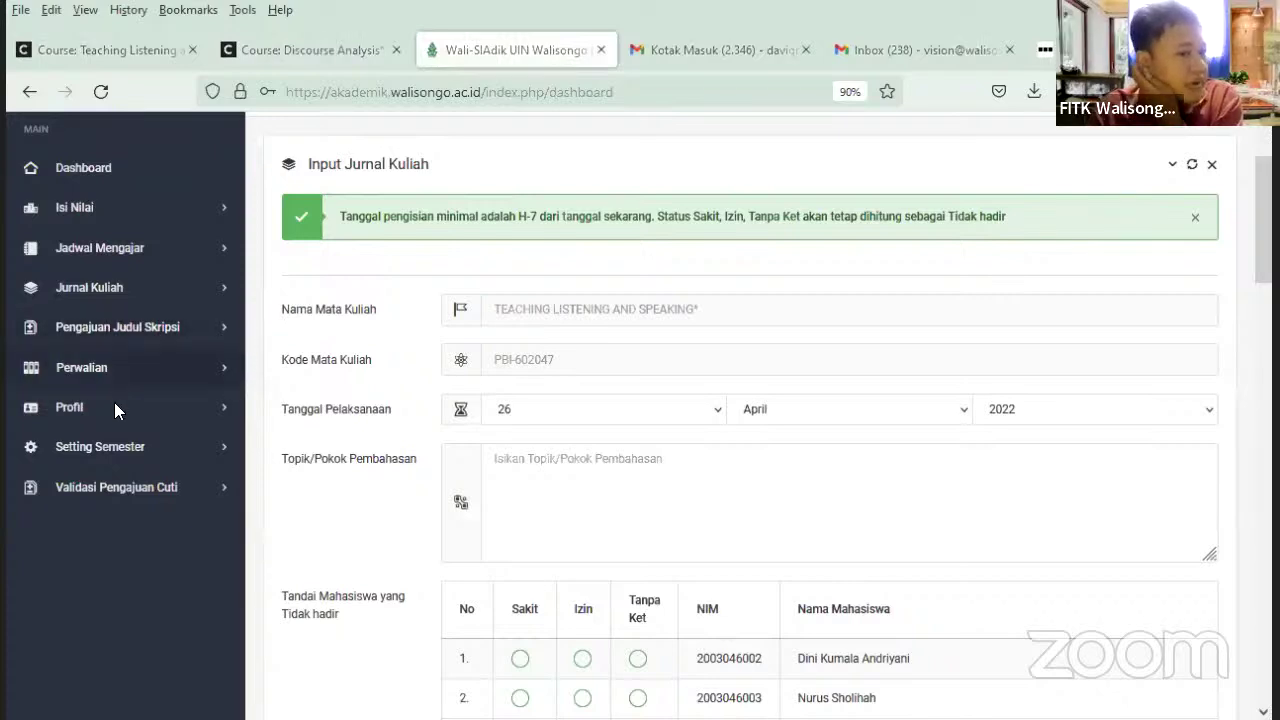
pyautogui.click(103, 300)
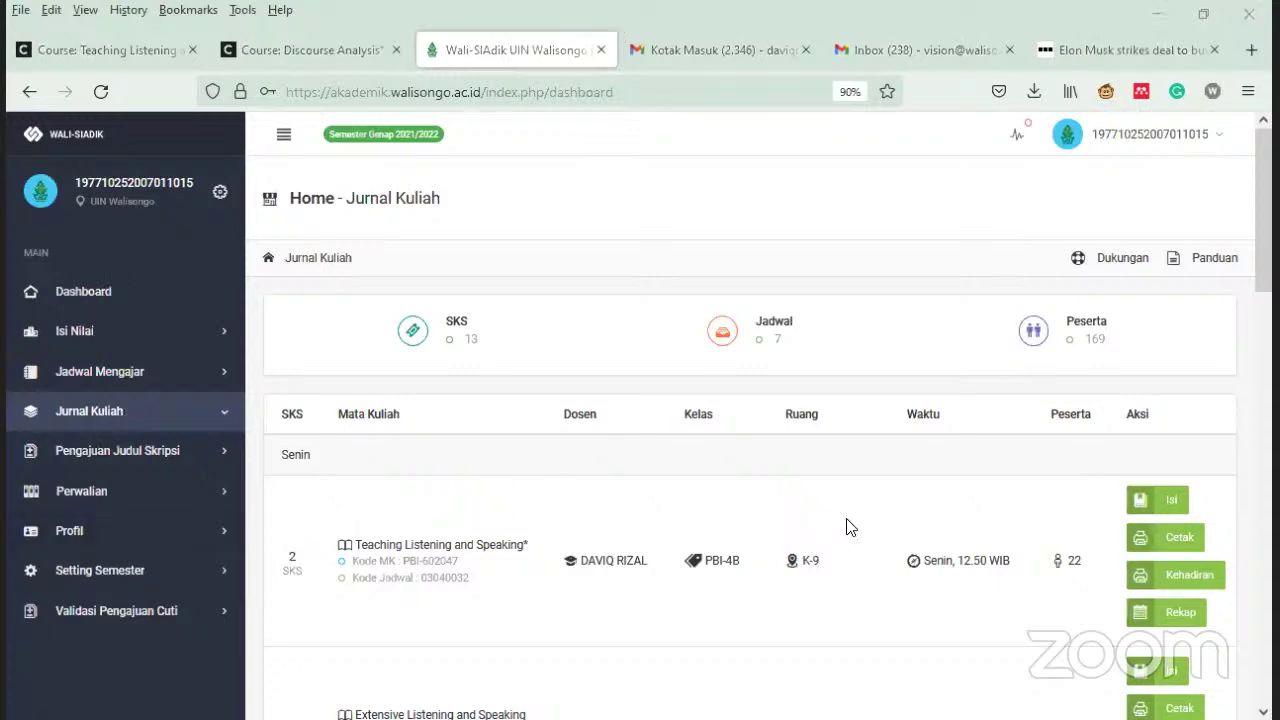
# - Open the lecture journal entry form for the Friday (Jumat) Discourse Analysis class PBI-6C
pyautogui.scroll(-6, 871, 534)
pyautogui.scroll(-2, 871, 534)
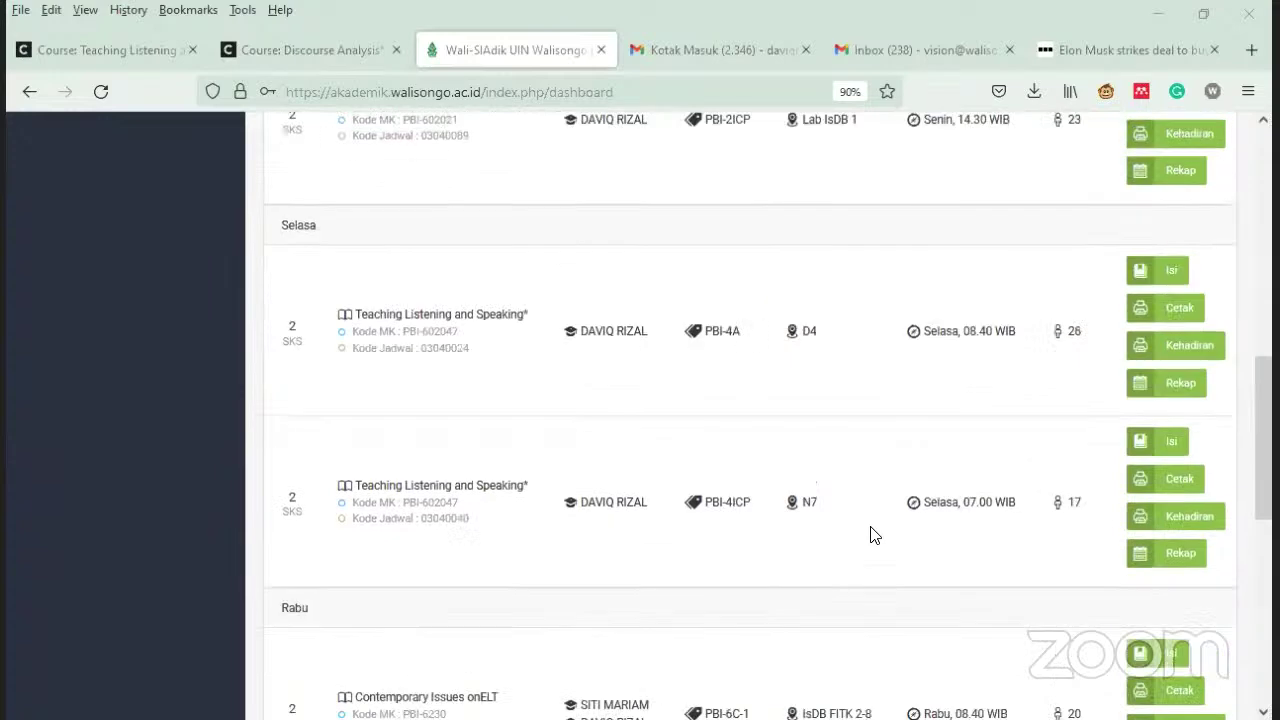
pyautogui.scroll(-1, 871, 534)
pyautogui.scroll(1, 871, 534)
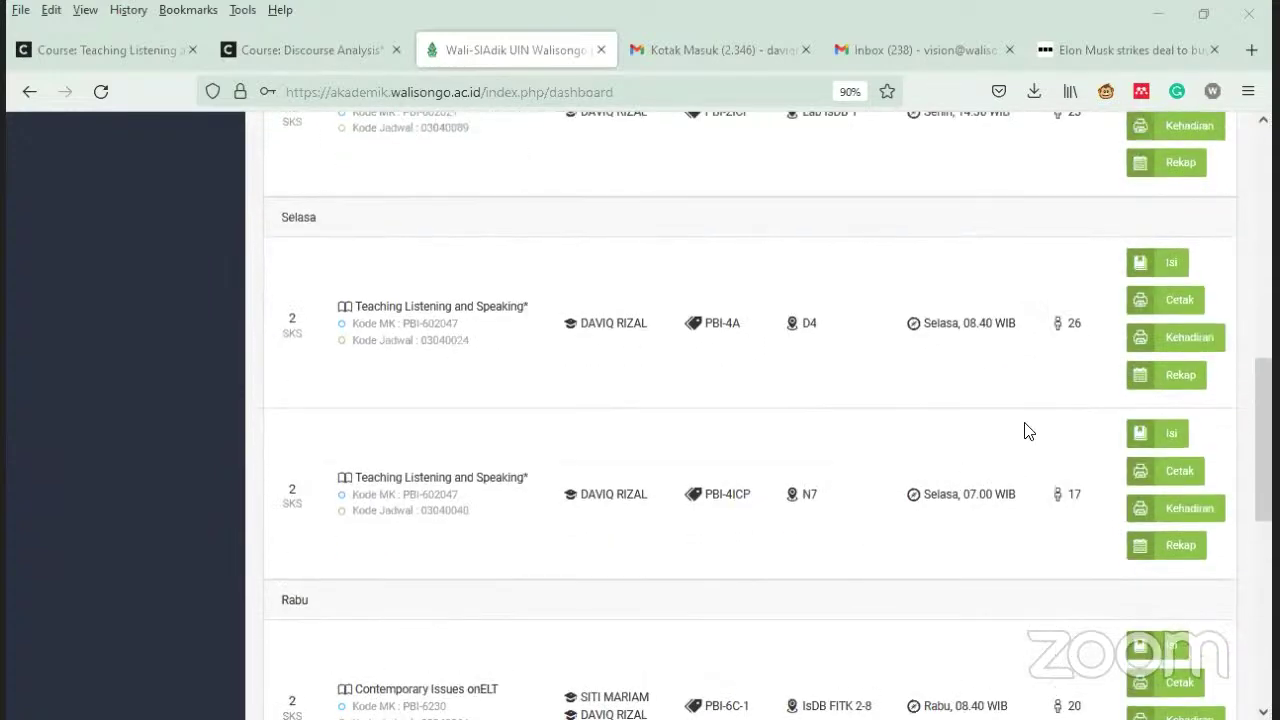
pyautogui.click(1172, 264)
pyautogui.scroll(-2, 1060, 478)
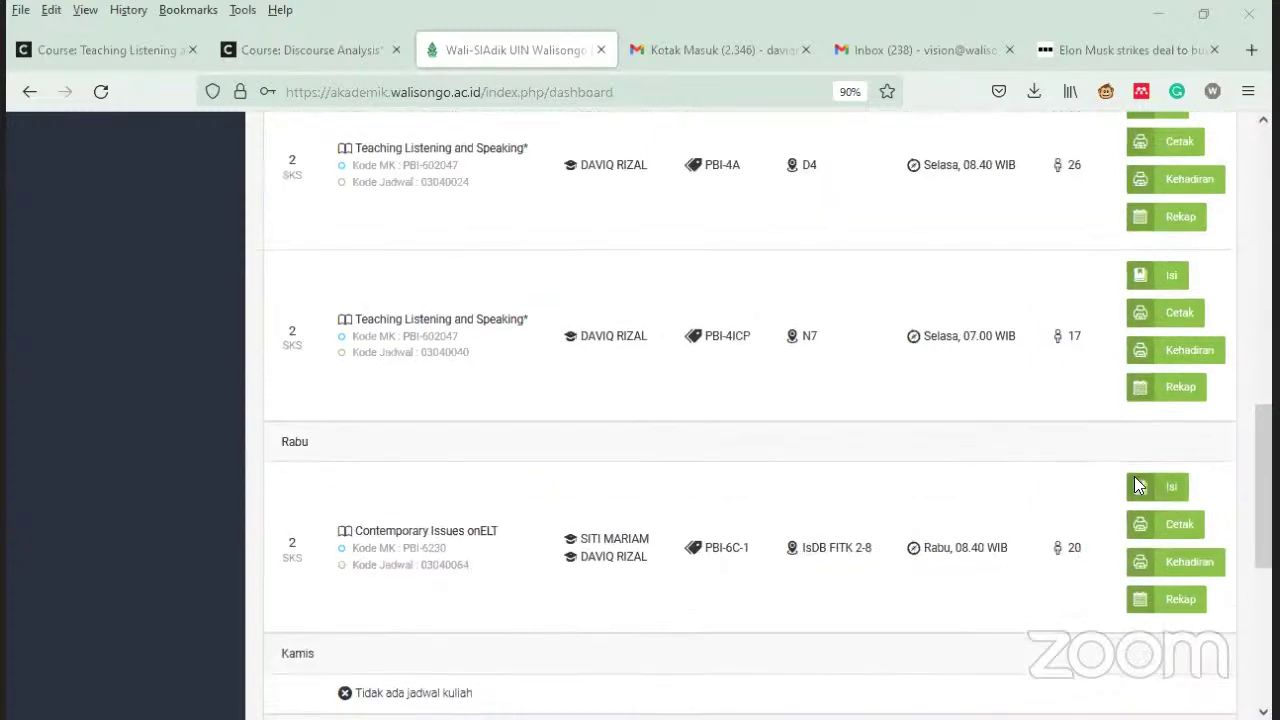
pyautogui.scroll(-2, 1144, 492)
pyautogui.scroll(2, 1144, 492)
pyautogui.scroll(-5, 1144, 494)
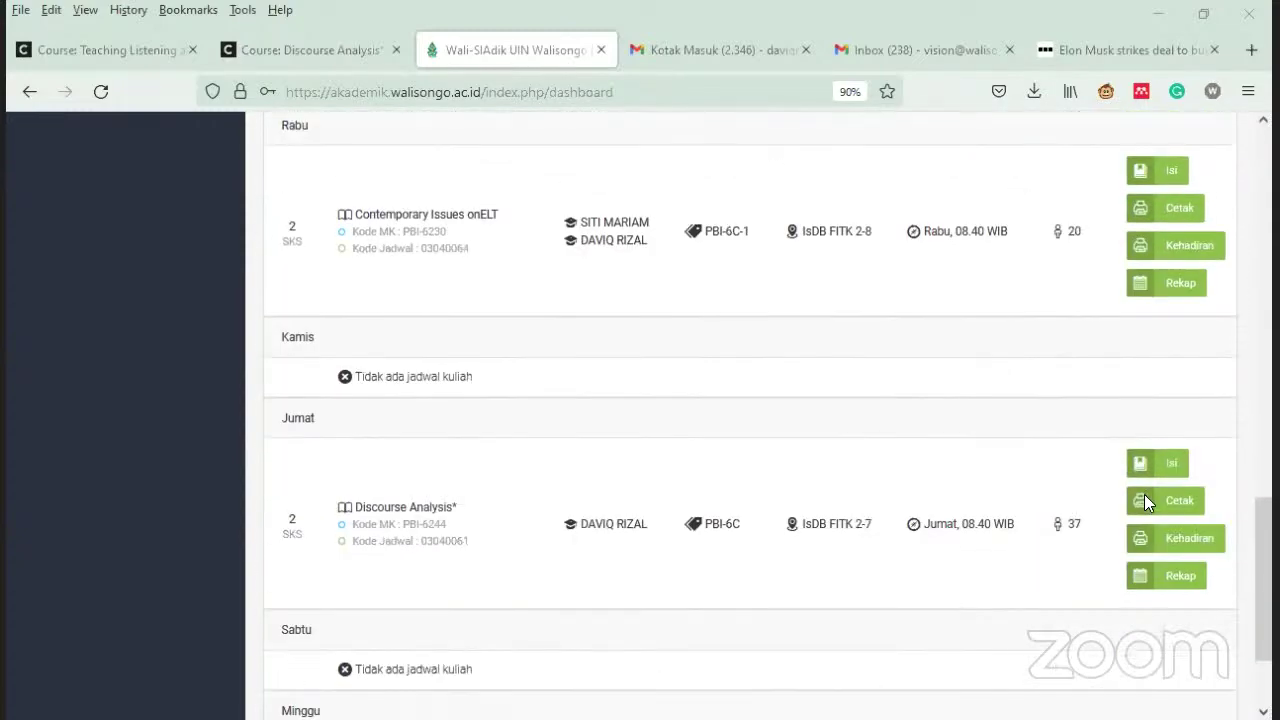
pyautogui.click(1162, 316)
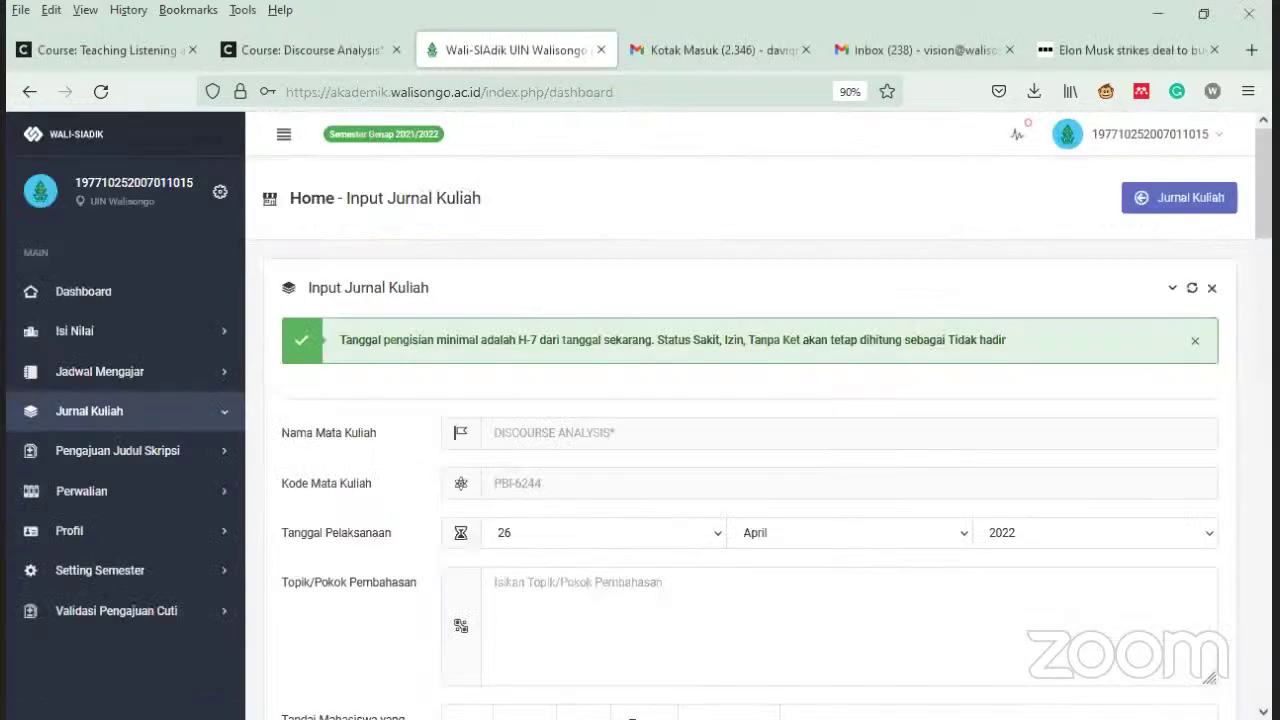
# - Enter "cohesion in English" as the Topik/Pokok Pembahasan of the Discourse Analysis journal
pyautogui.click(634, 586)
pyautogui.write('cohesion')
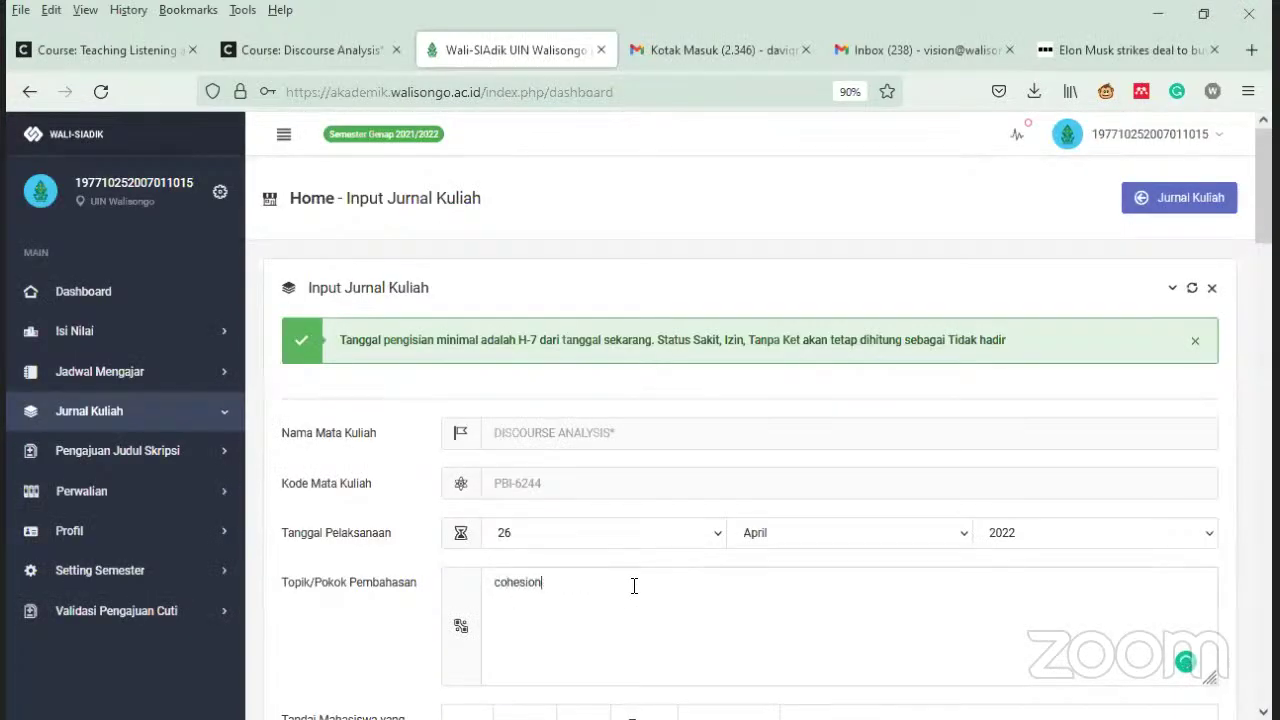
pyautogui.write(' in English')
# - Mark the students in rows 2, 6, 25, 29 and 34 of the attendance list as absent without explanation (Tanpa Ket)
pyautogui.scroll(-5, 666, 557)
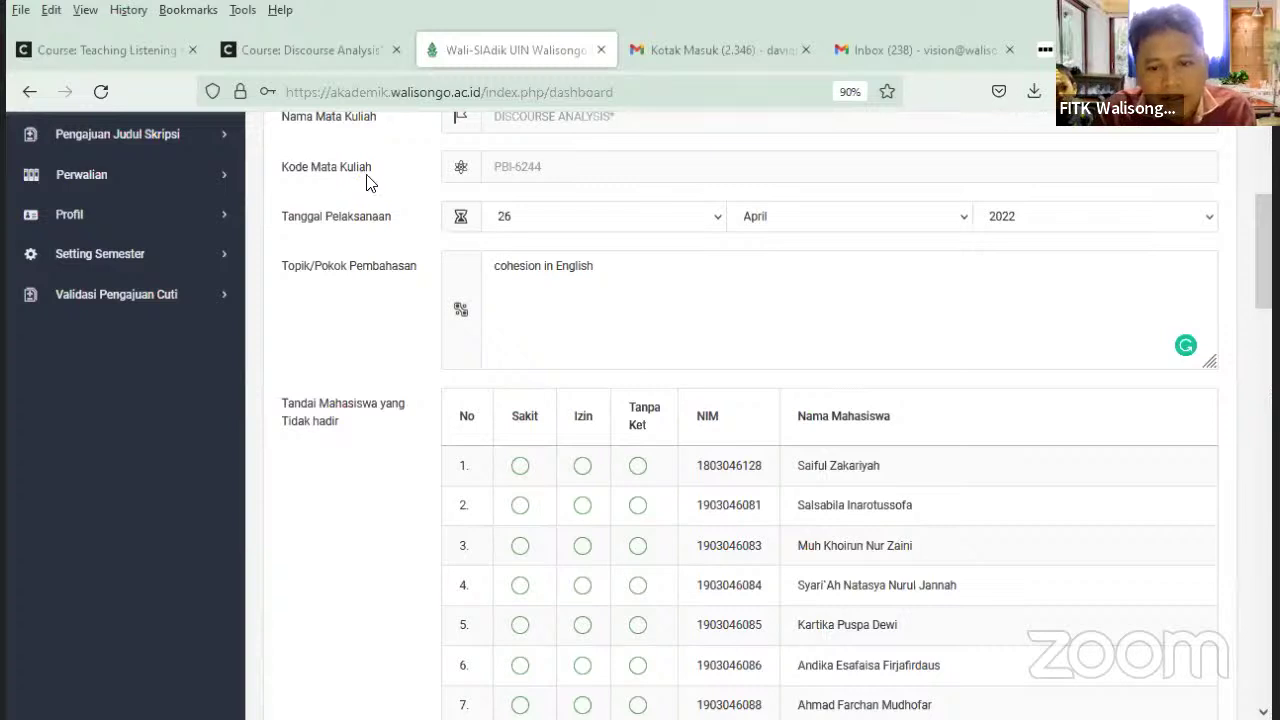
pyautogui.scroll(-3, 654, 506)
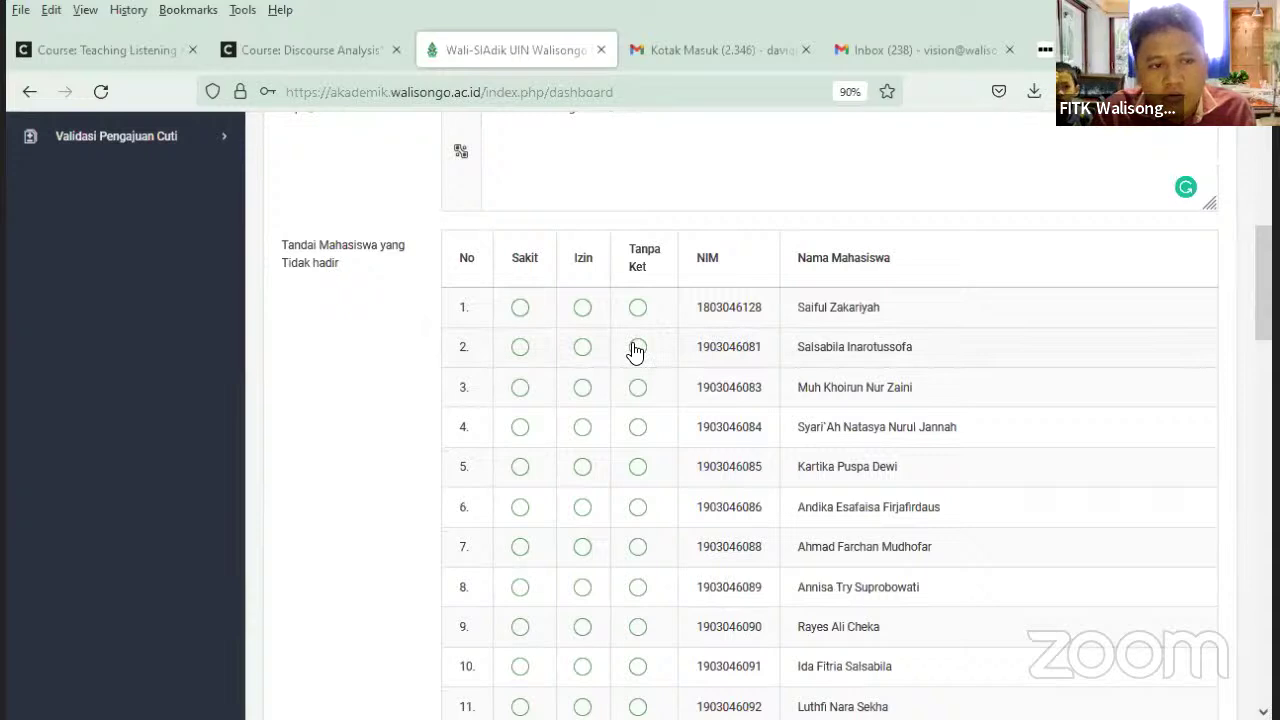
pyautogui.click(637, 347)
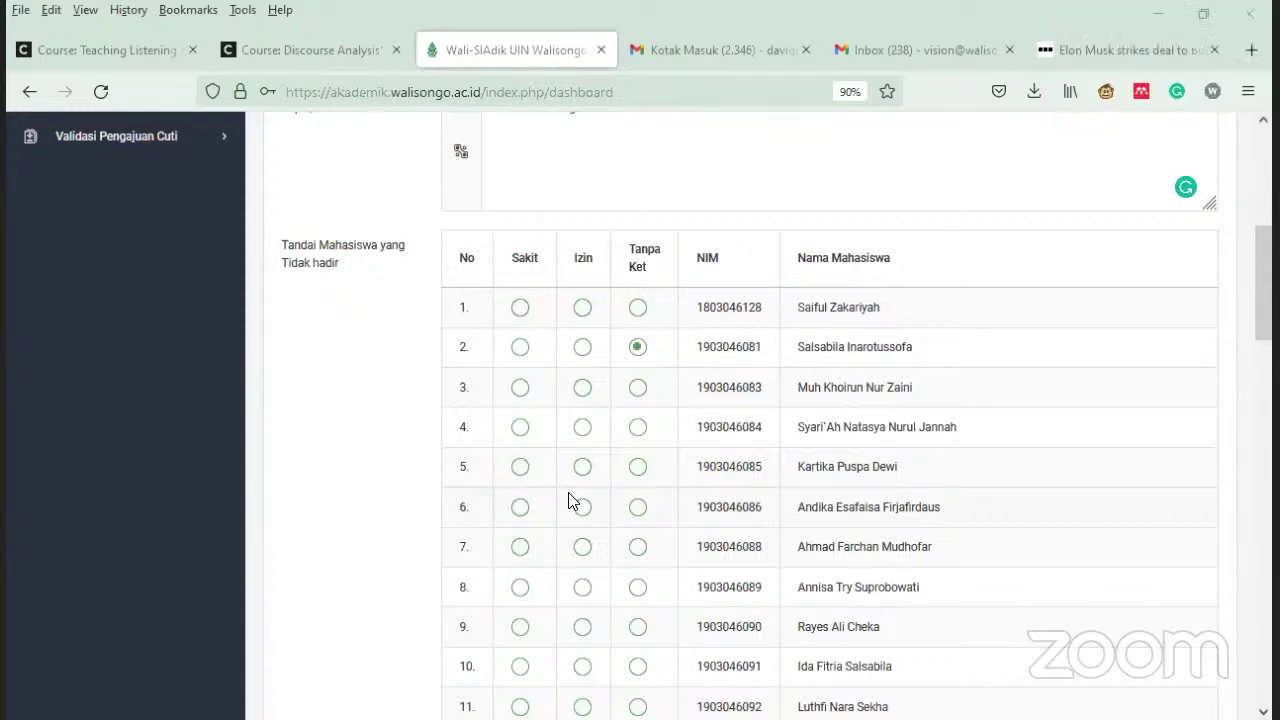
pyautogui.scroll(-3, 1040, 477)
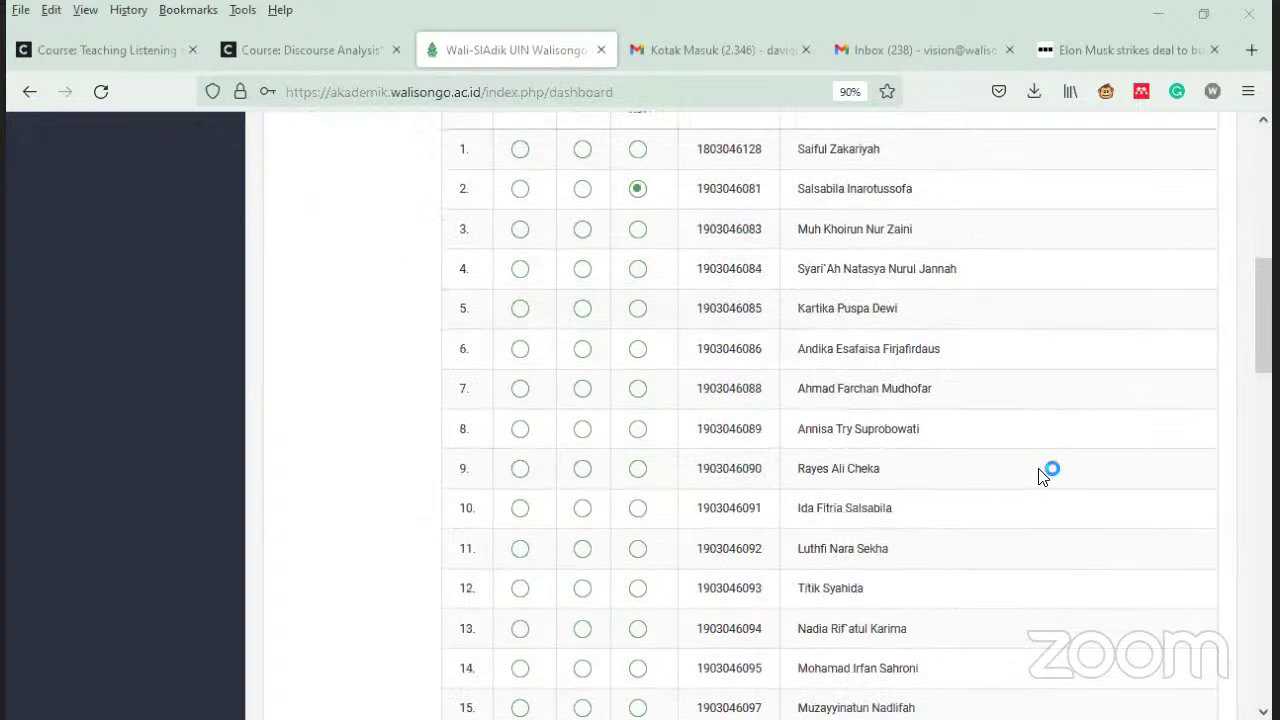
pyautogui.click(637, 349)
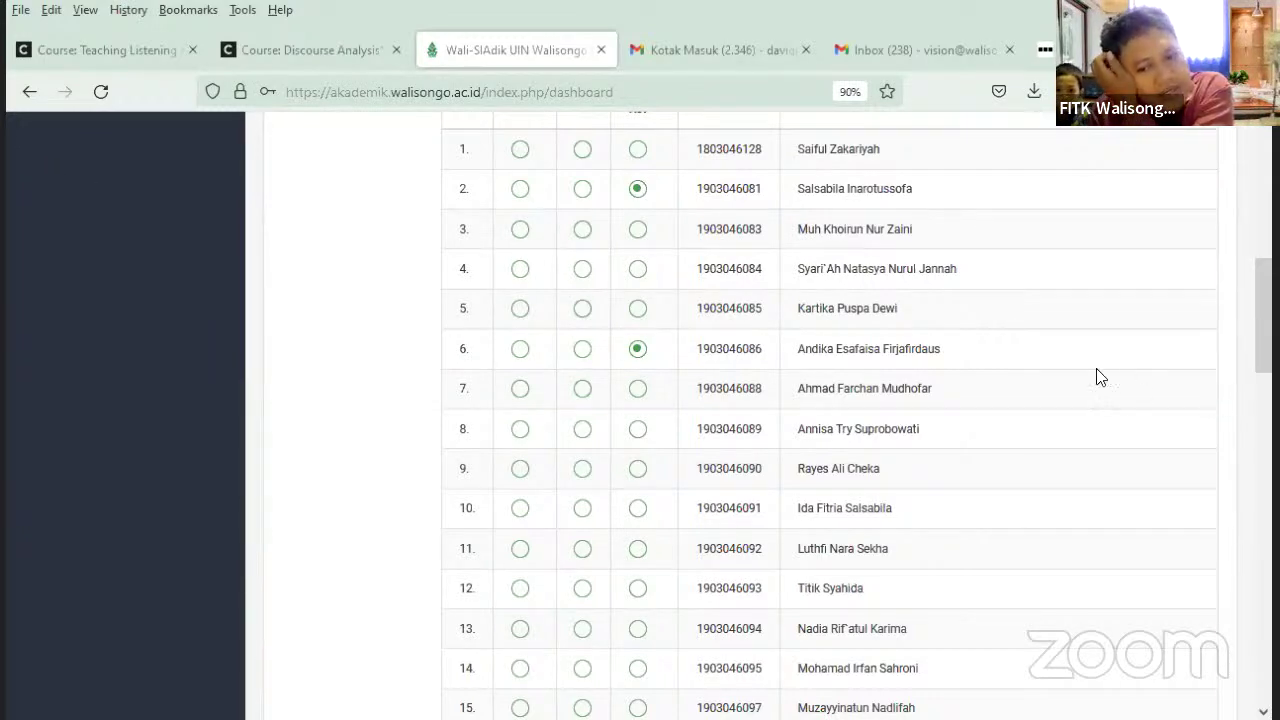
pyautogui.scroll(-5, 1097, 375)
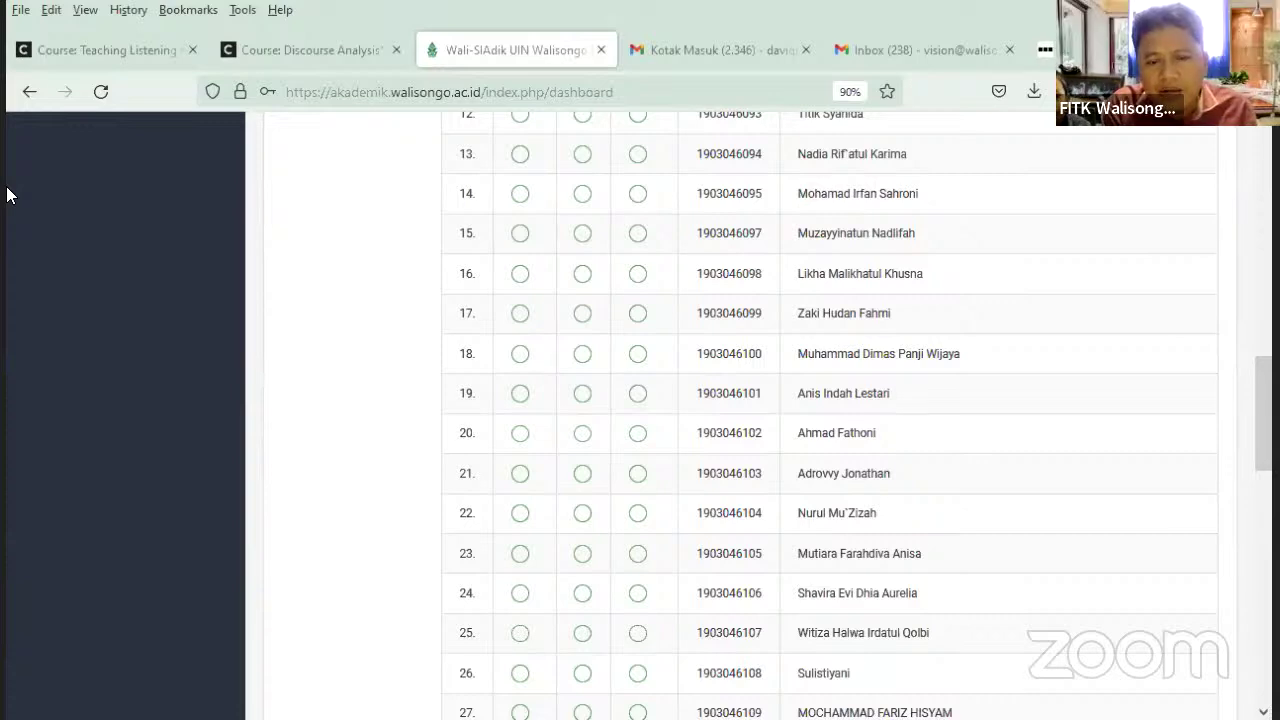
pyautogui.scroll(-3, 1043, 363)
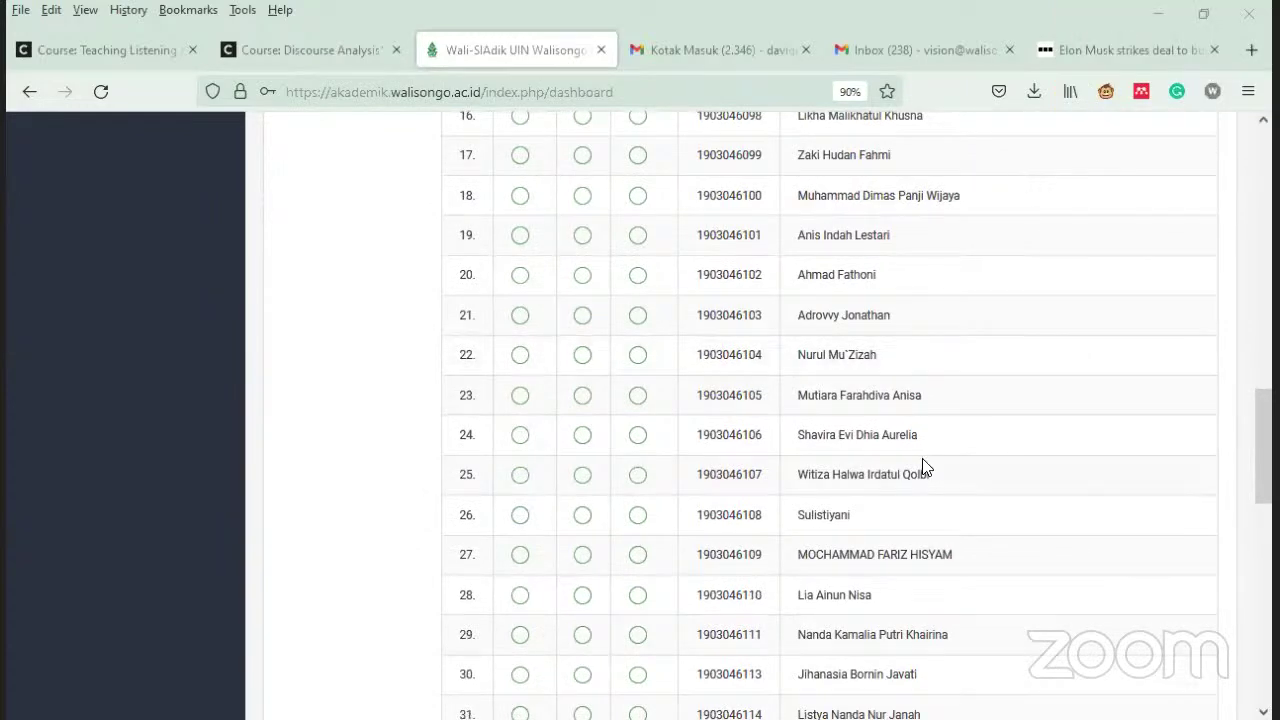
pyautogui.scroll(-3, 922, 460)
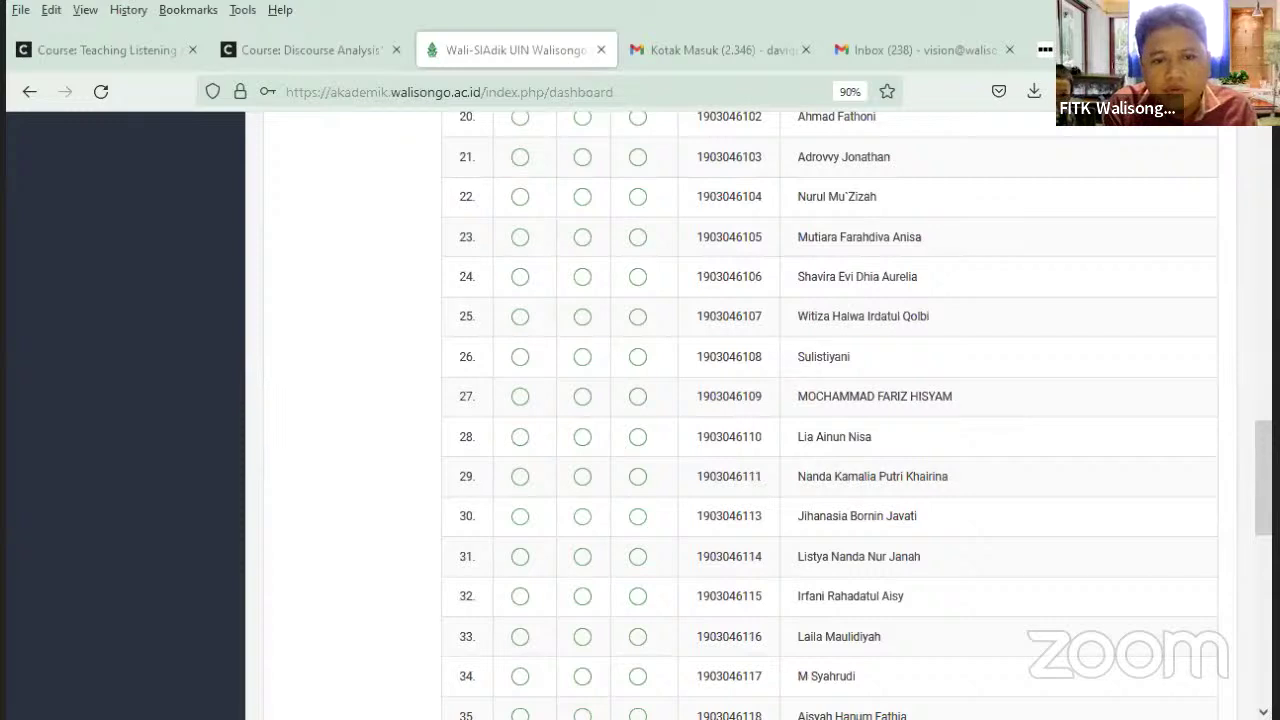
pyautogui.click(637, 316)
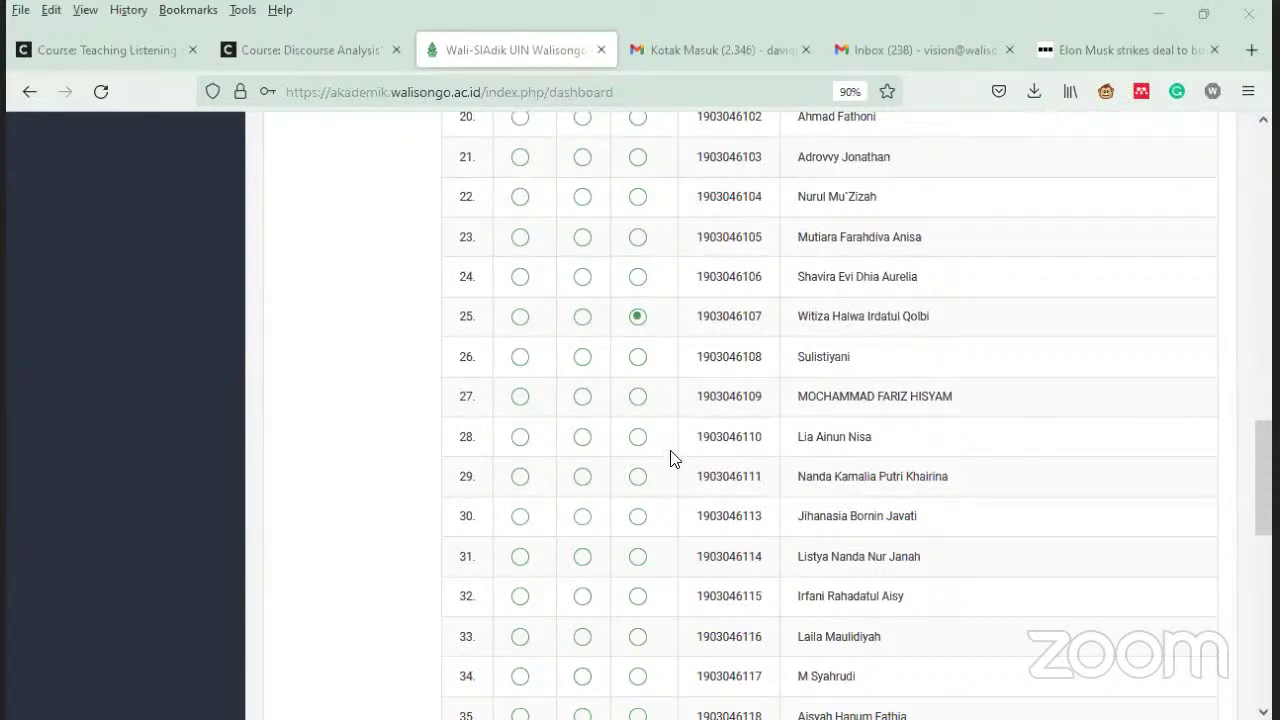
pyautogui.click(637, 477)
pyautogui.scroll(-4, 1103, 457)
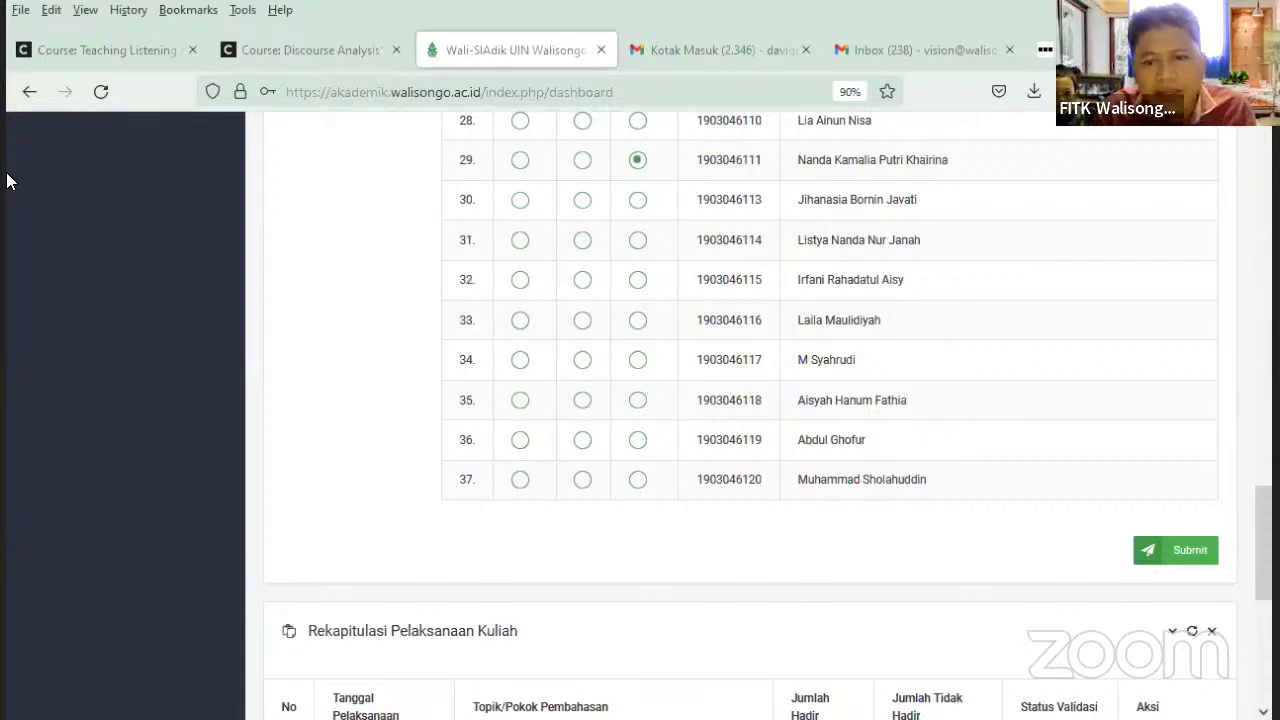
pyautogui.click(638, 360)
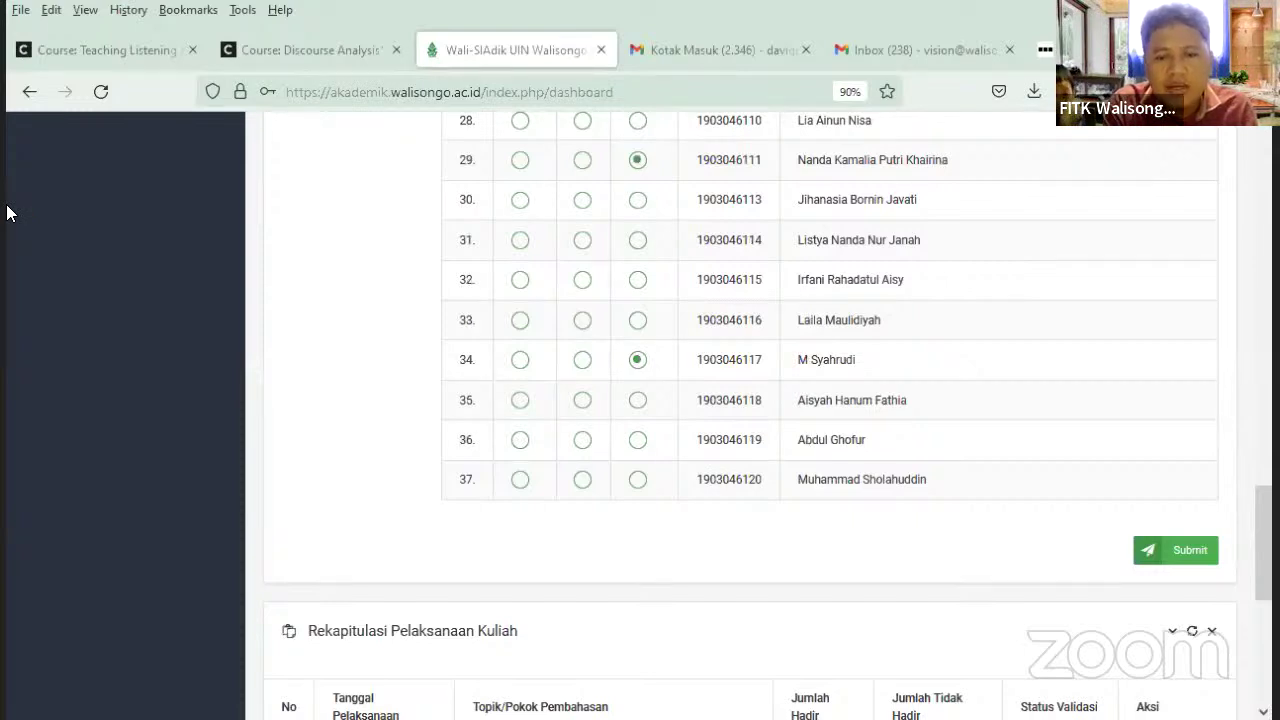
# - Submit the Discourse Analysis journal entry, confirm the submission and dismiss the resulting message
pyautogui.click(1186, 556)
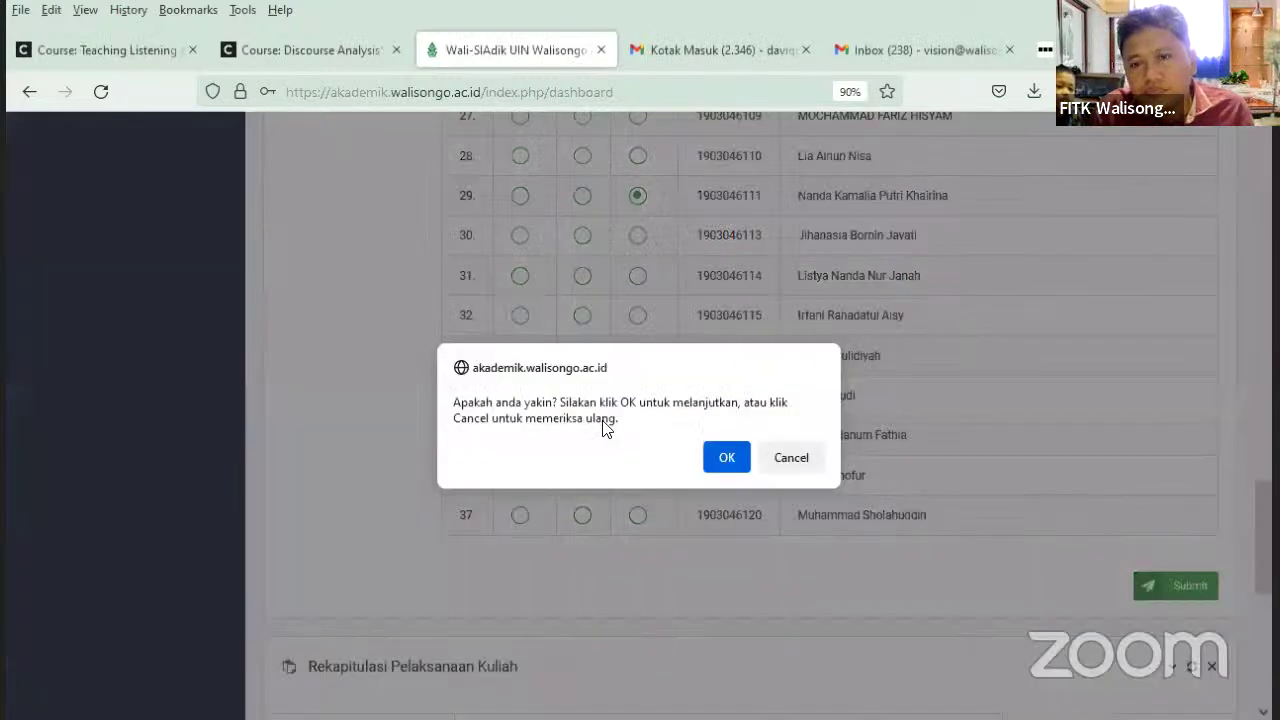
pyautogui.click(730, 452)
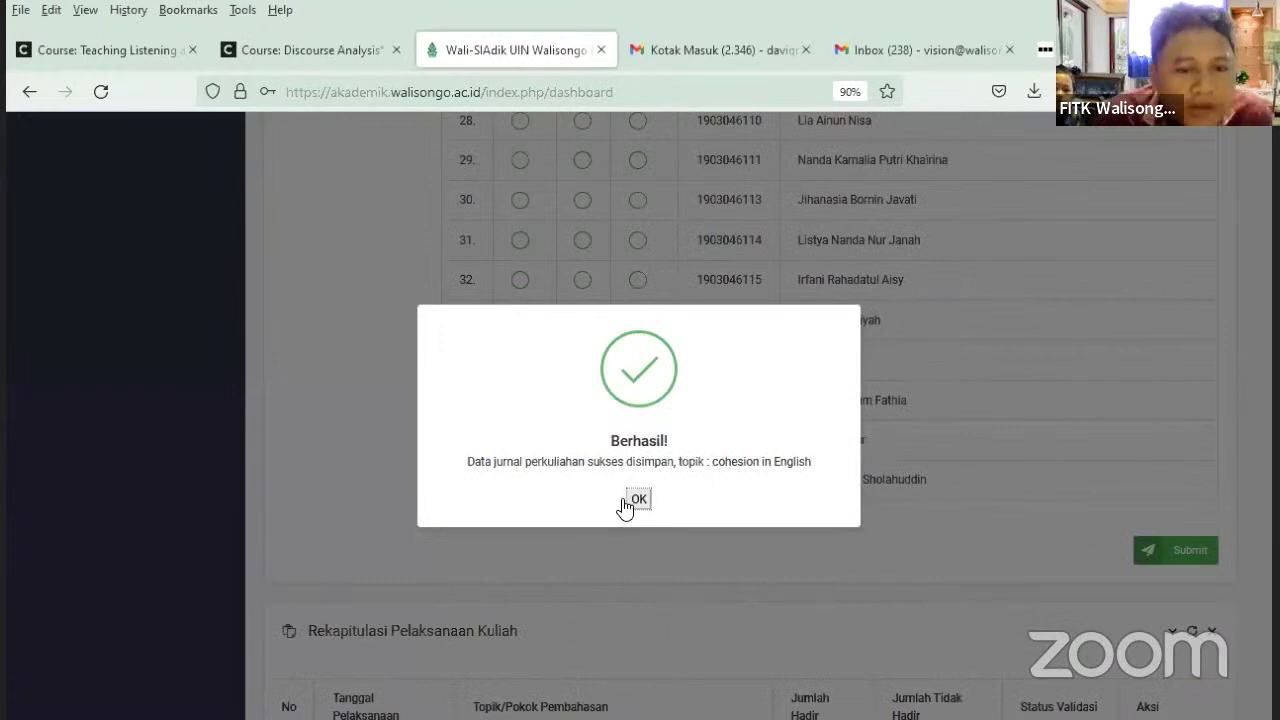
pyautogui.click(636, 500)
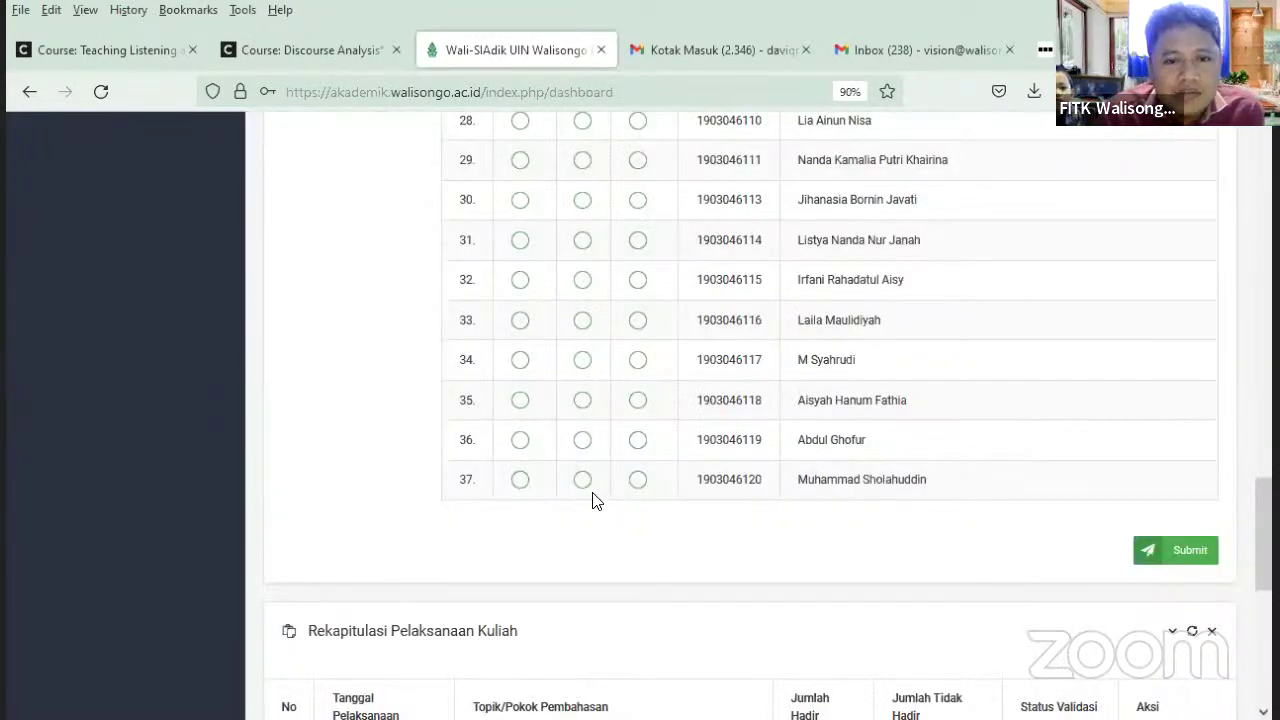
pyautogui.scroll(1, 930, 492)
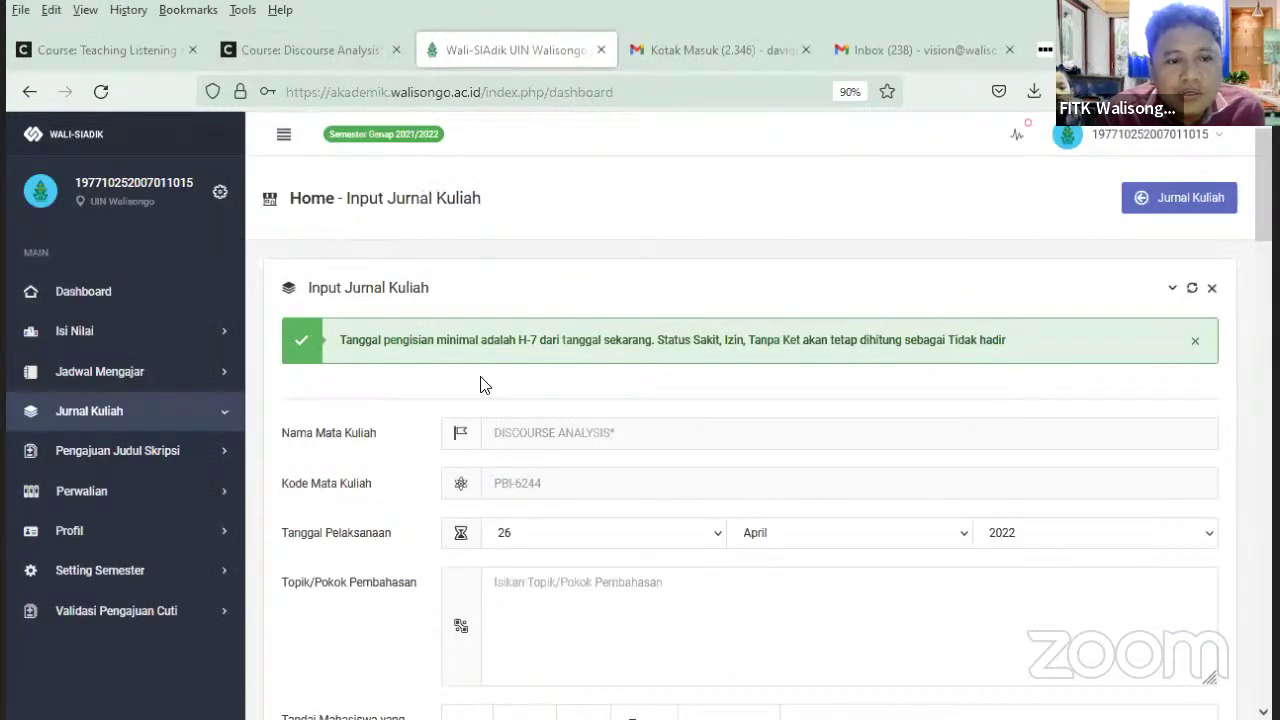
pyautogui.click(112, 52)
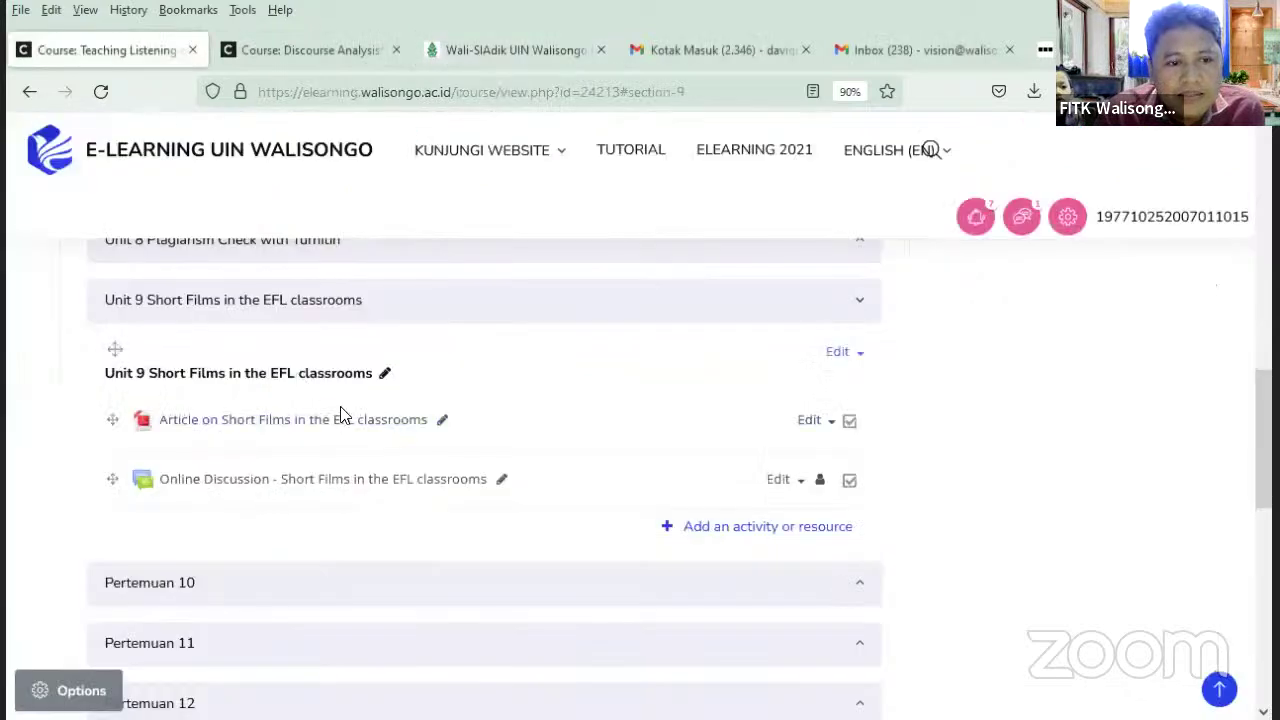
pyautogui.scroll(-2, 400, 435)
pyautogui.scroll(2, 400, 435)
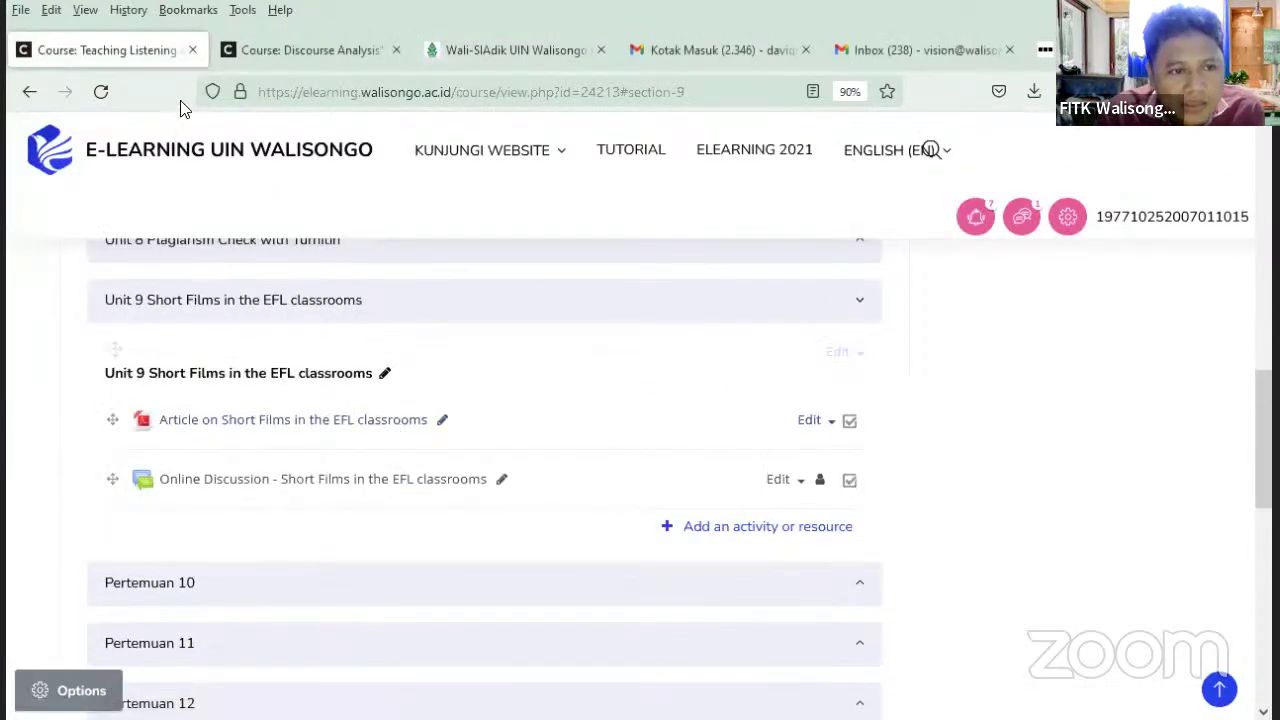
# - Open the settings of the "10th Session: Online Discussion" forum in the Discourse Analysis course
pyautogui.hotkey('ctrl', 'Tab')
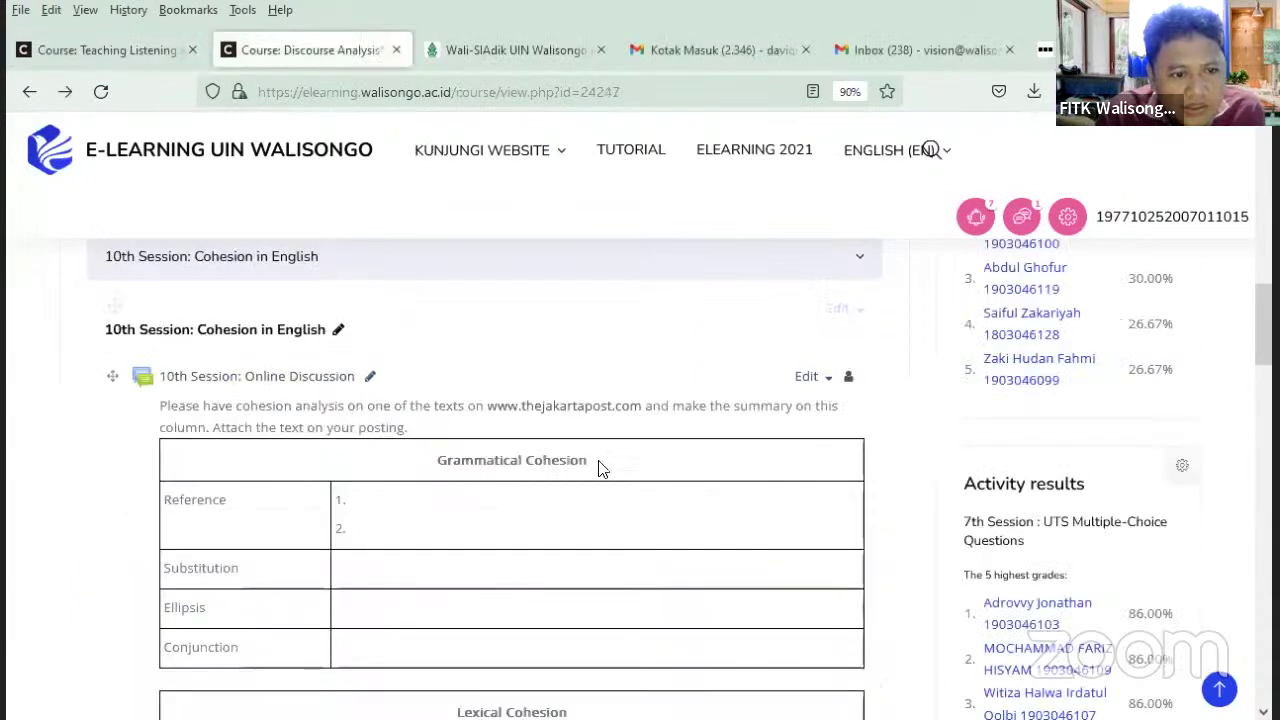
pyautogui.click(830, 383)
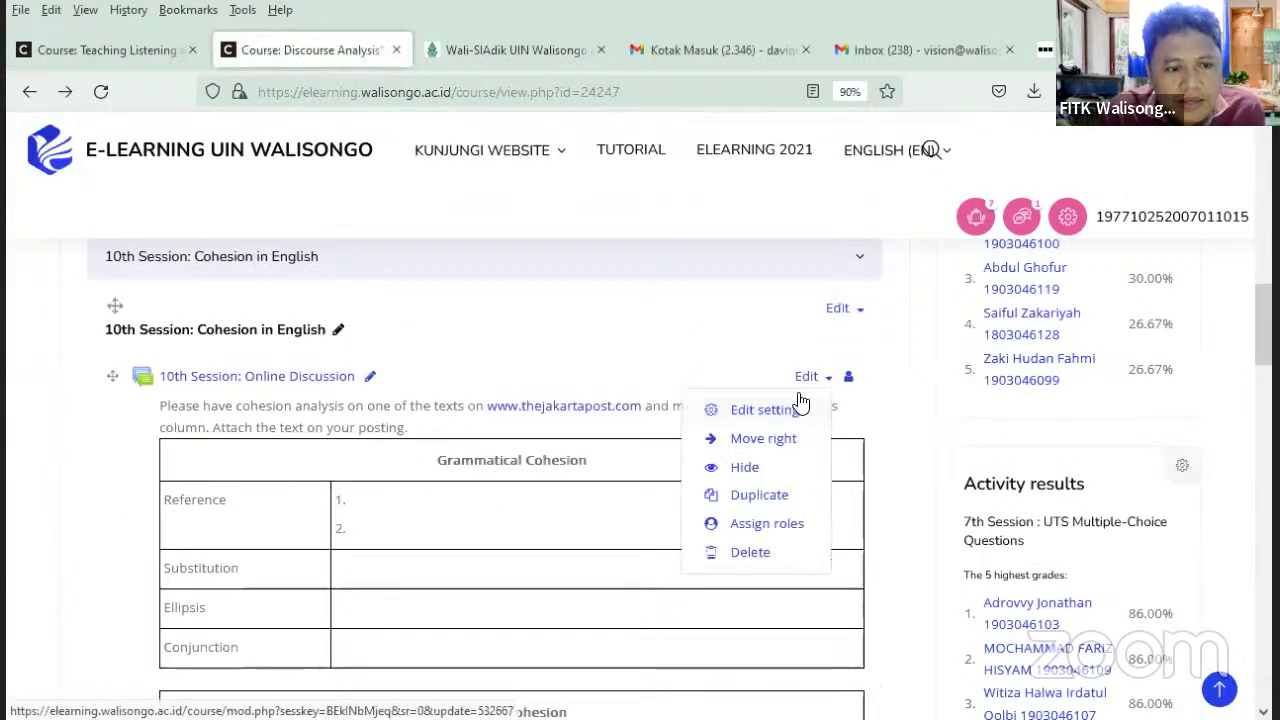
pyautogui.click(772, 410)
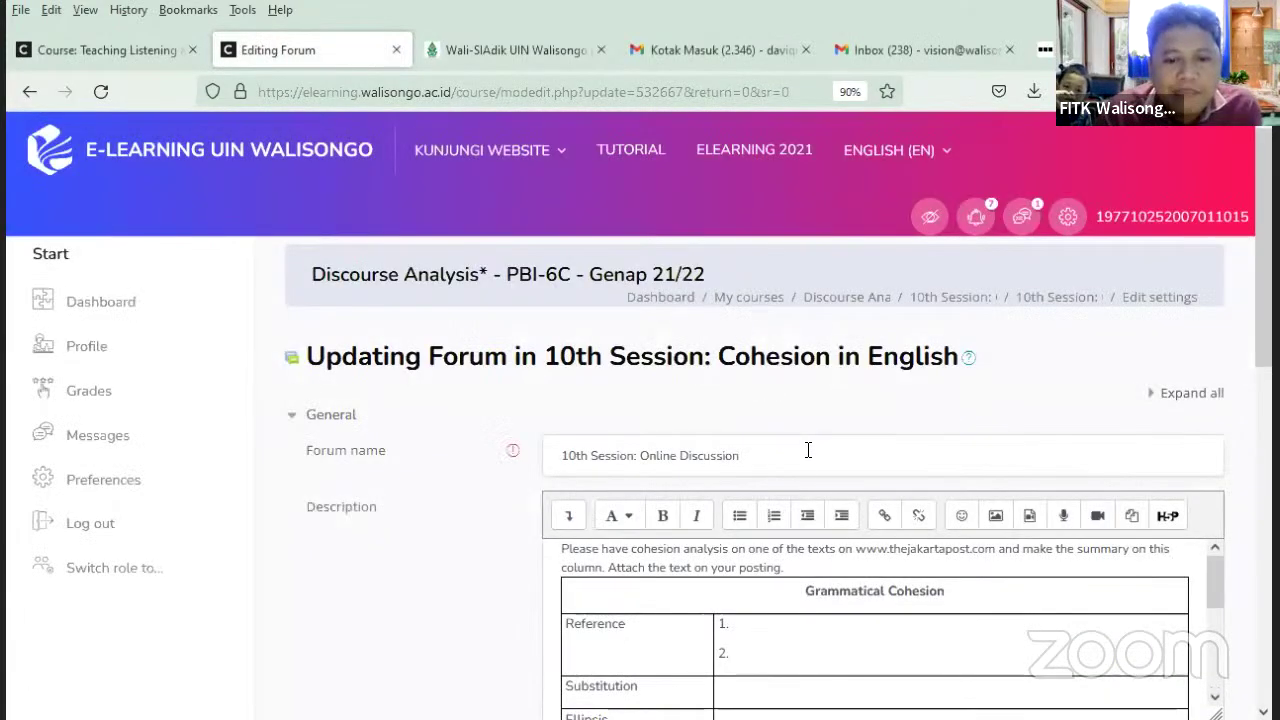
# - Set the aggregate type in the forum's Ratings settings to Maximum rating
pyautogui.scroll(-3, 808, 450)
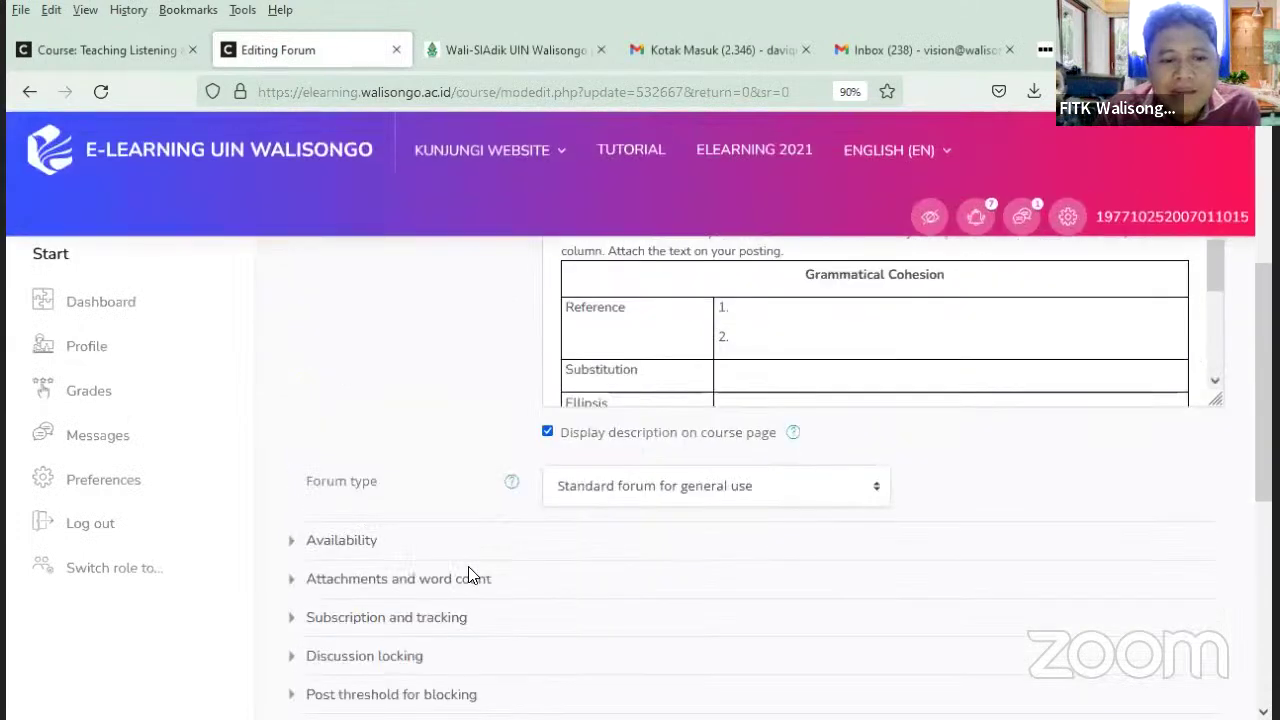
pyautogui.scroll(-2, 410, 585)
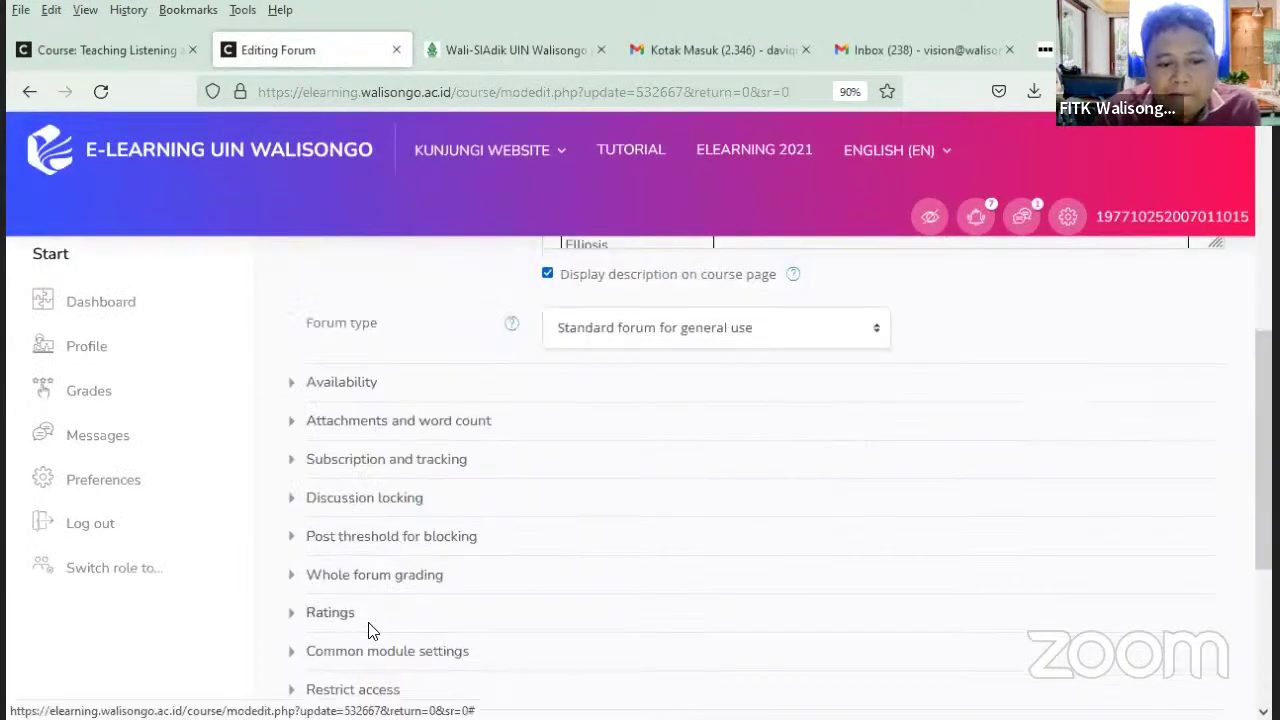
pyautogui.click(762, 597)
pyautogui.scroll(-2, 700, 480)
pyautogui.click(651, 380)
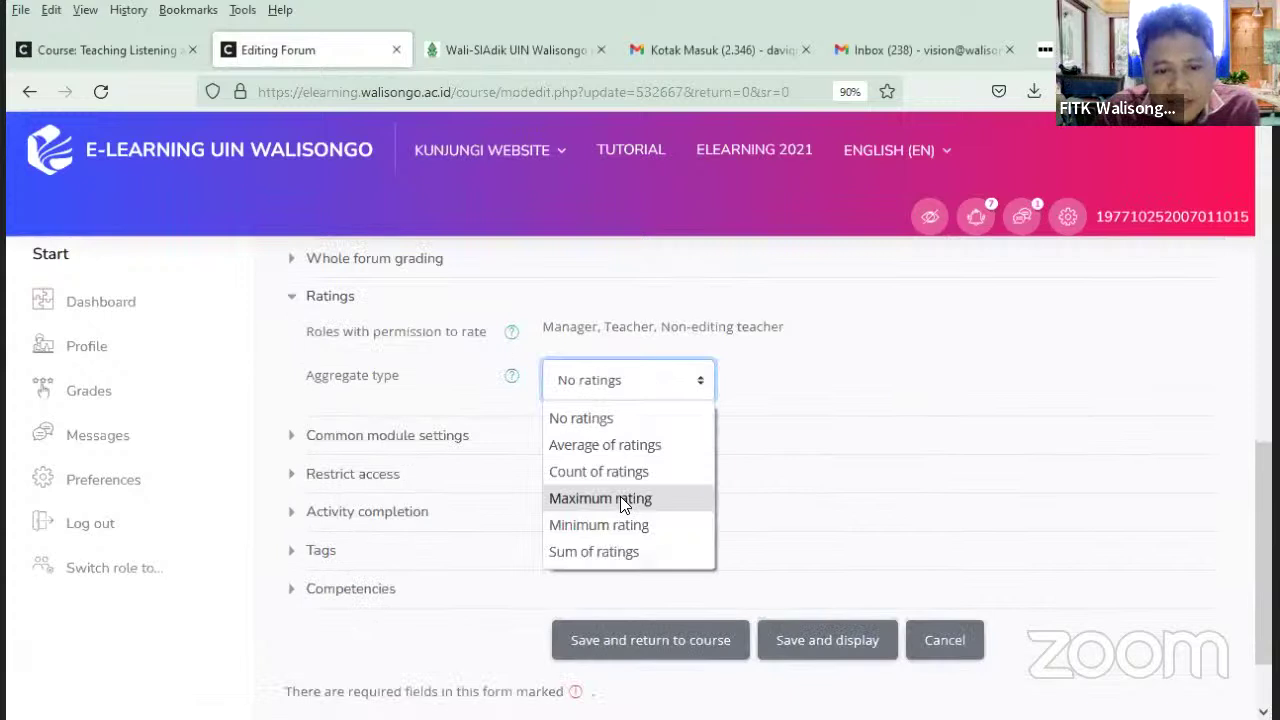
pyautogui.press('Return')
pyautogui.scroll(-3, 715, 603)
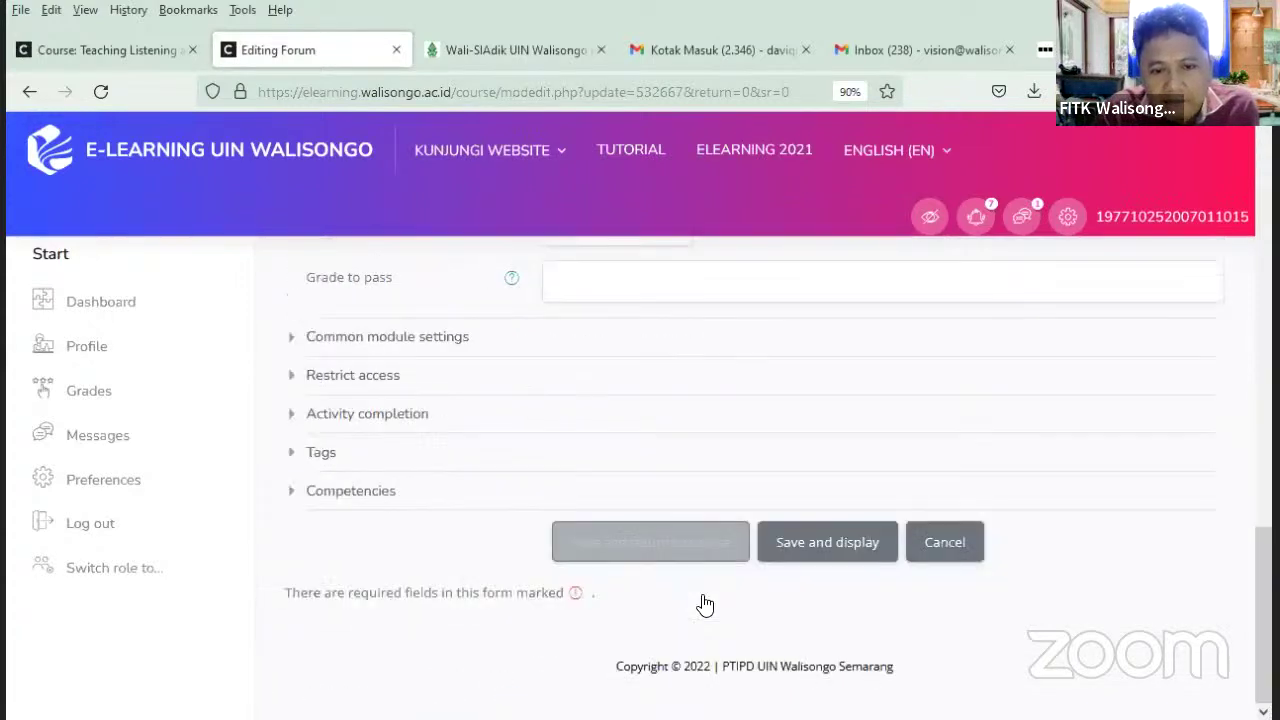